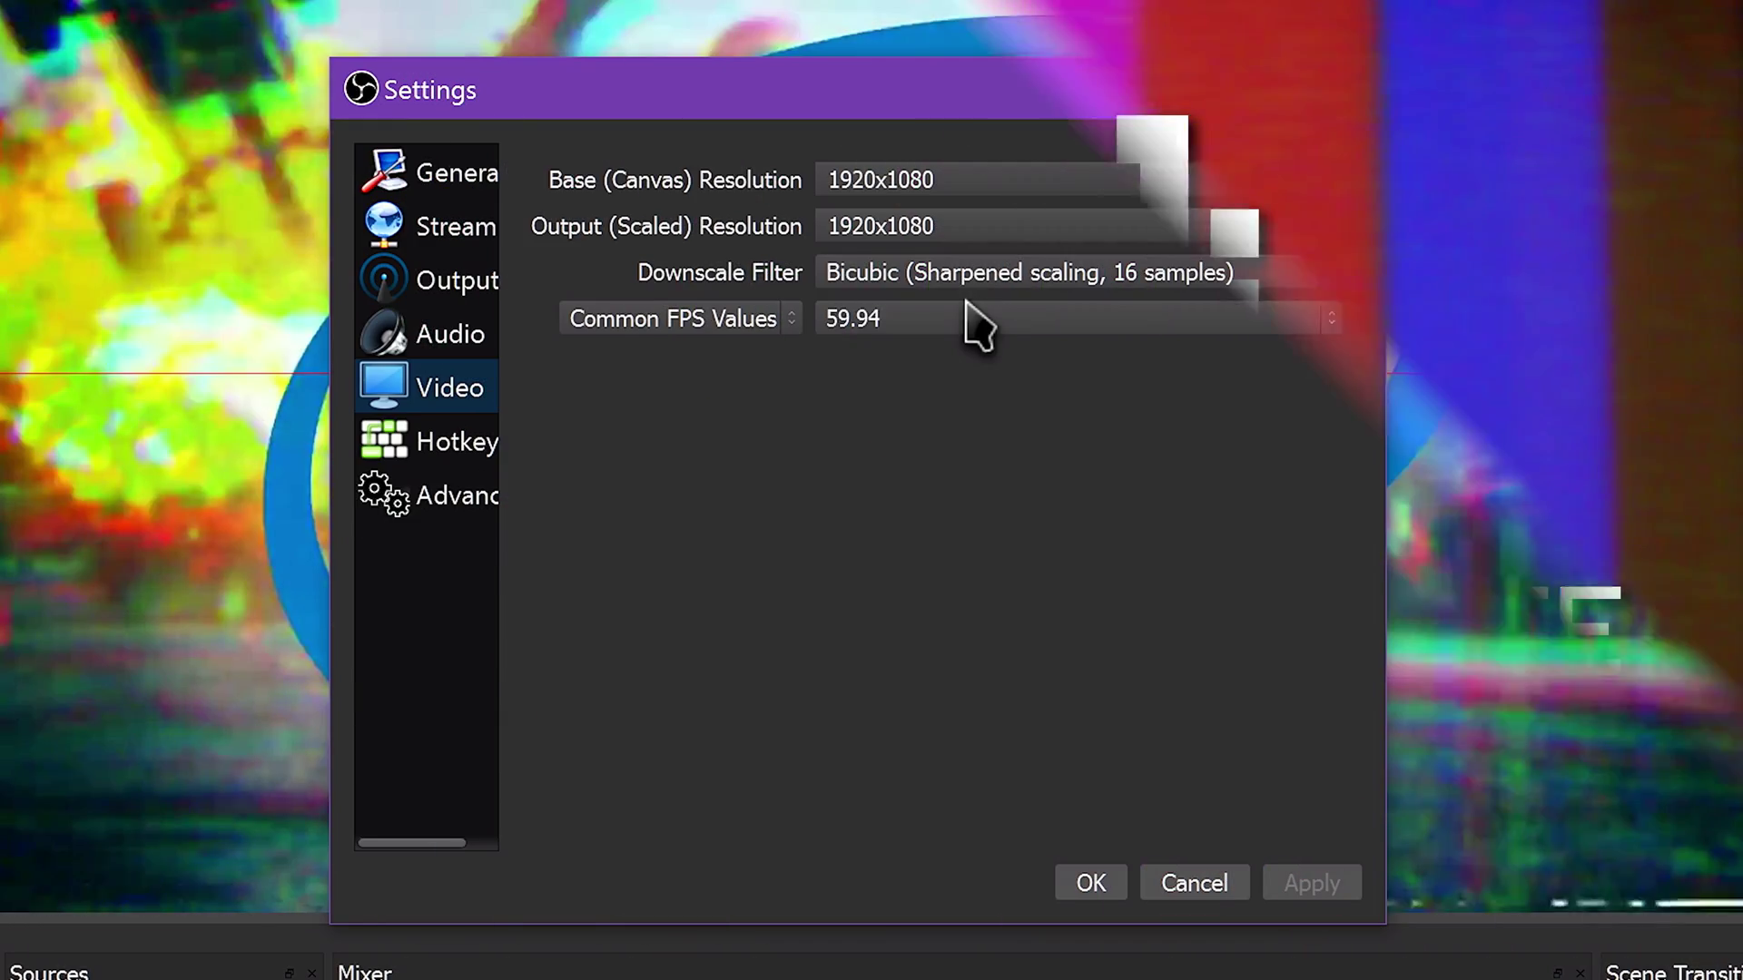
pyautogui.click(899, 319)
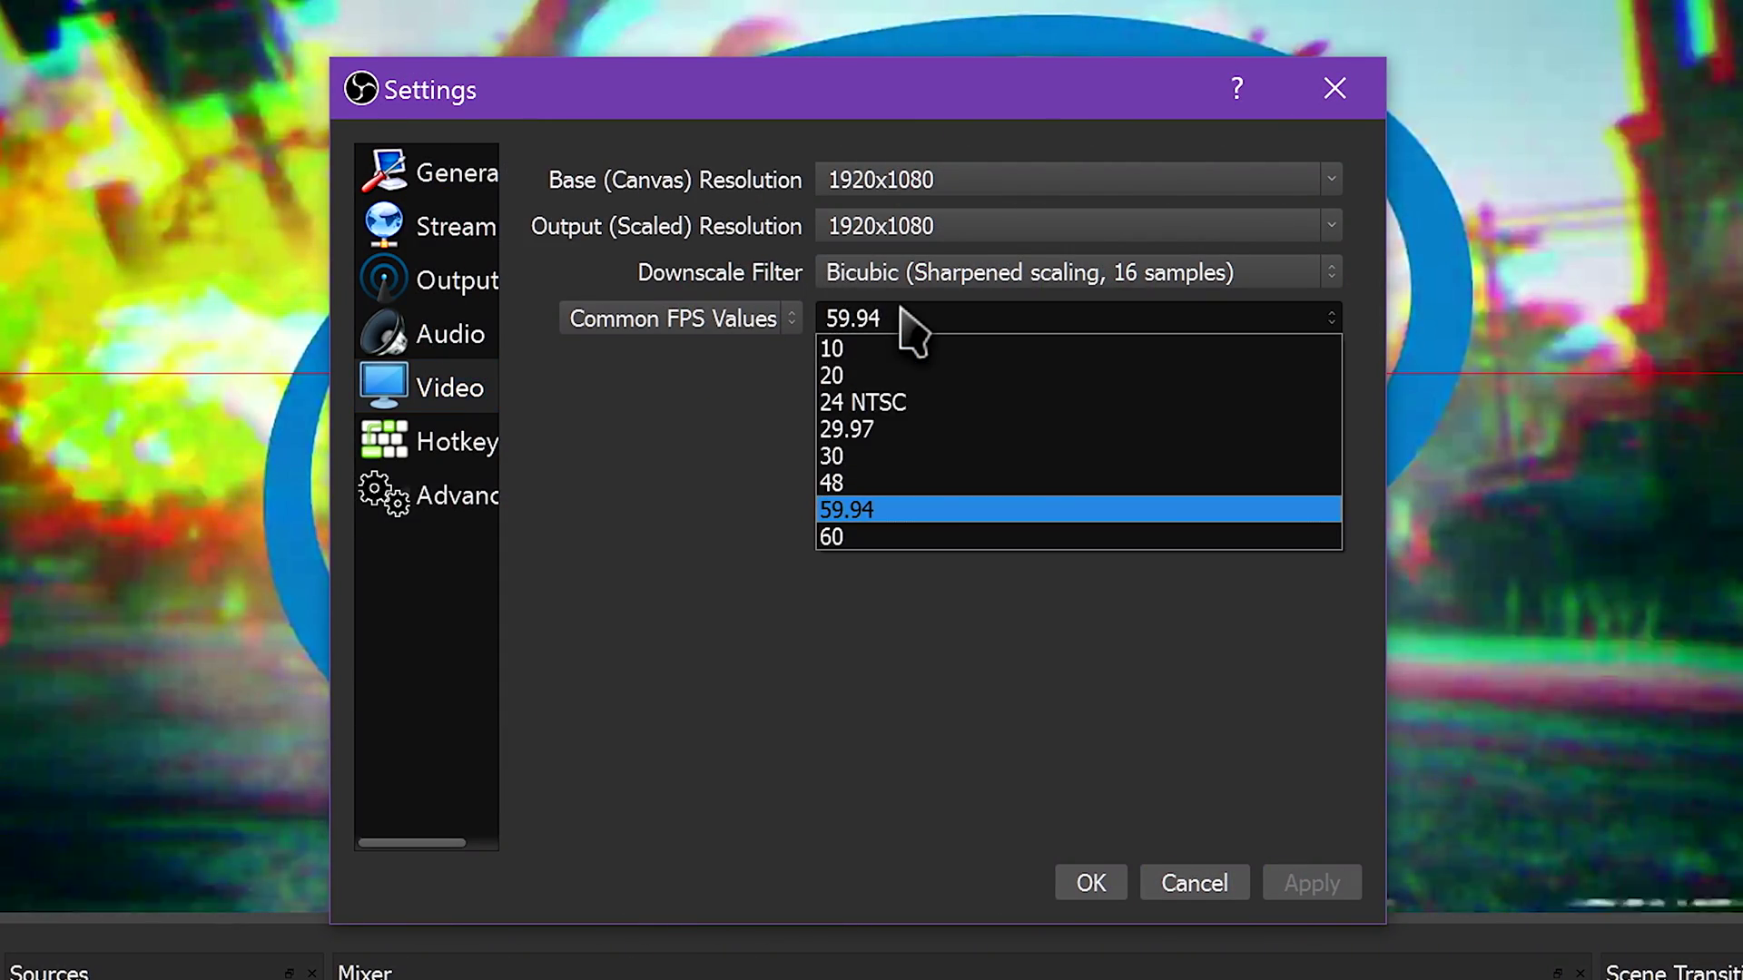
pyautogui.click(926, 416)
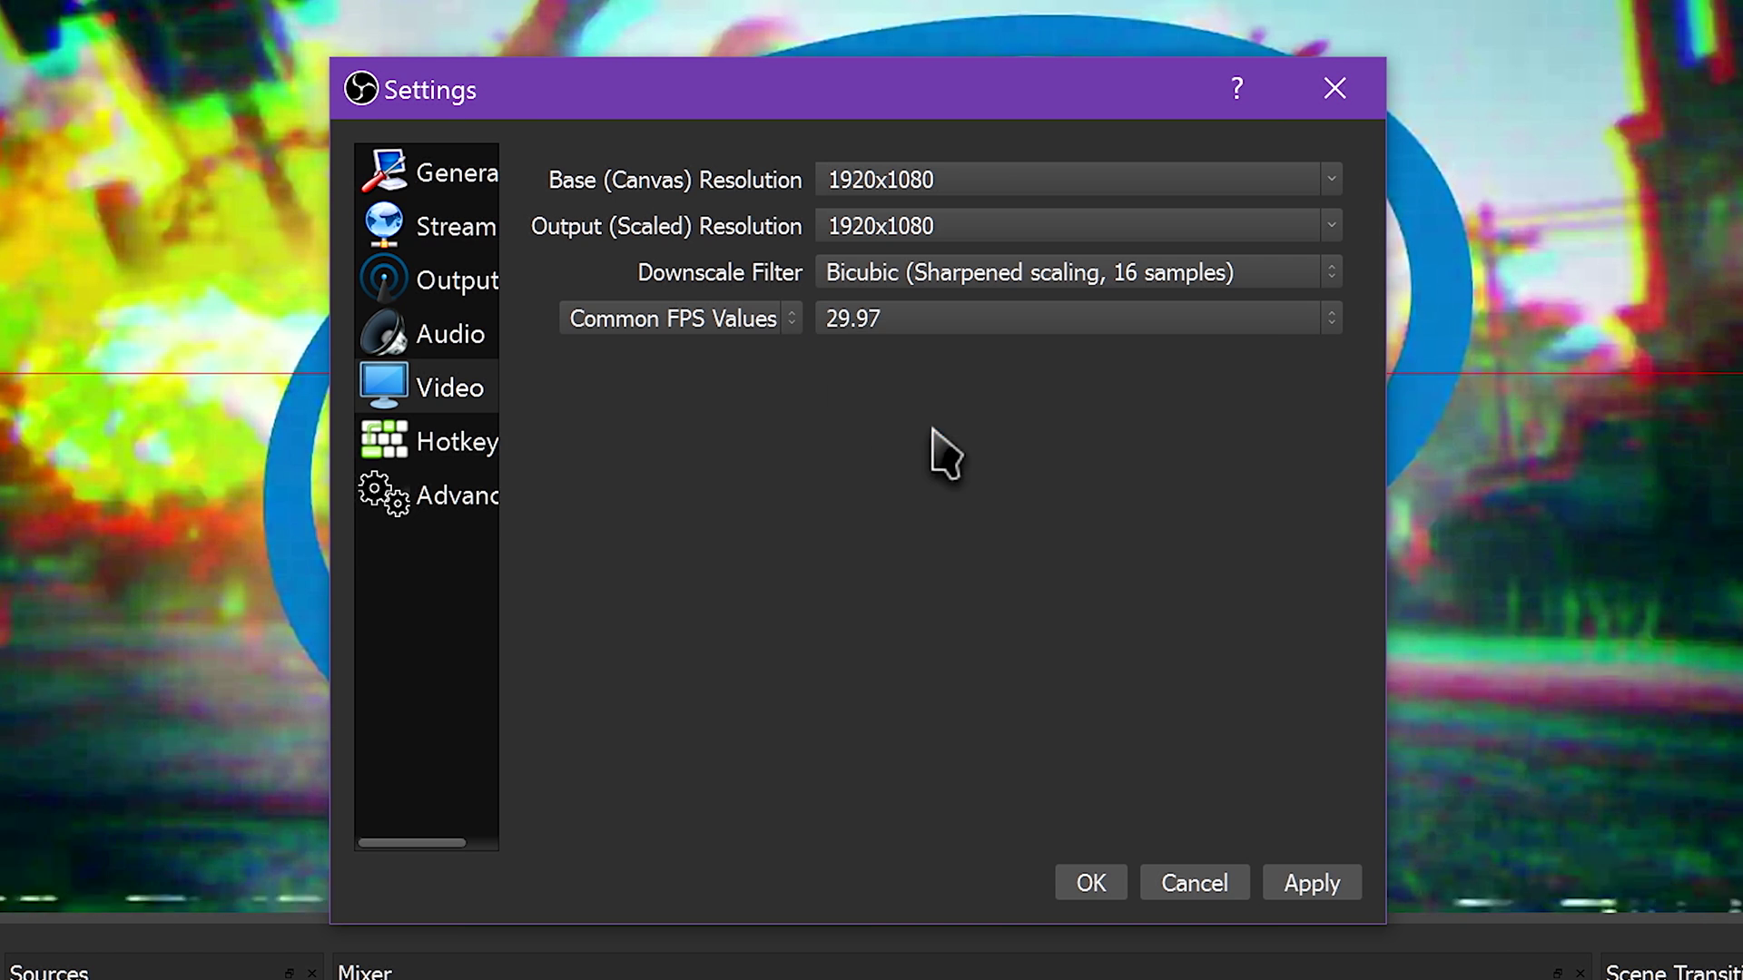
pyautogui.click(954, 331)
pyautogui.click(940, 395)
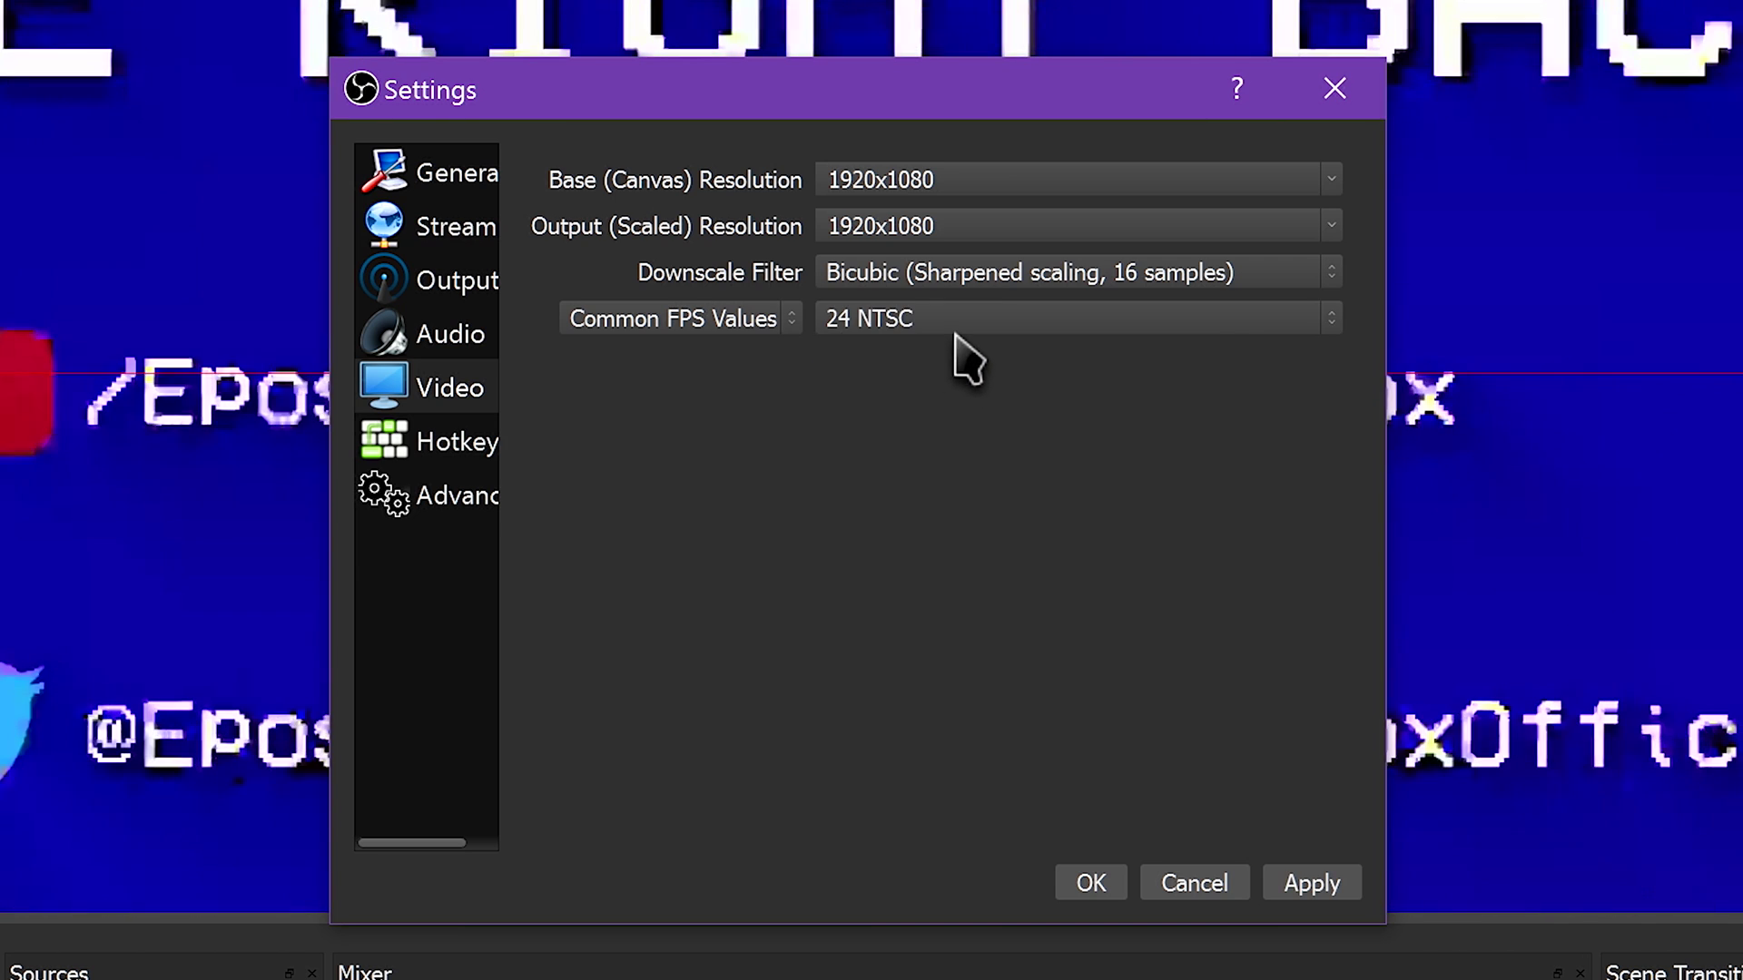
pyautogui.click(966, 328)
pyautogui.click(988, 491)
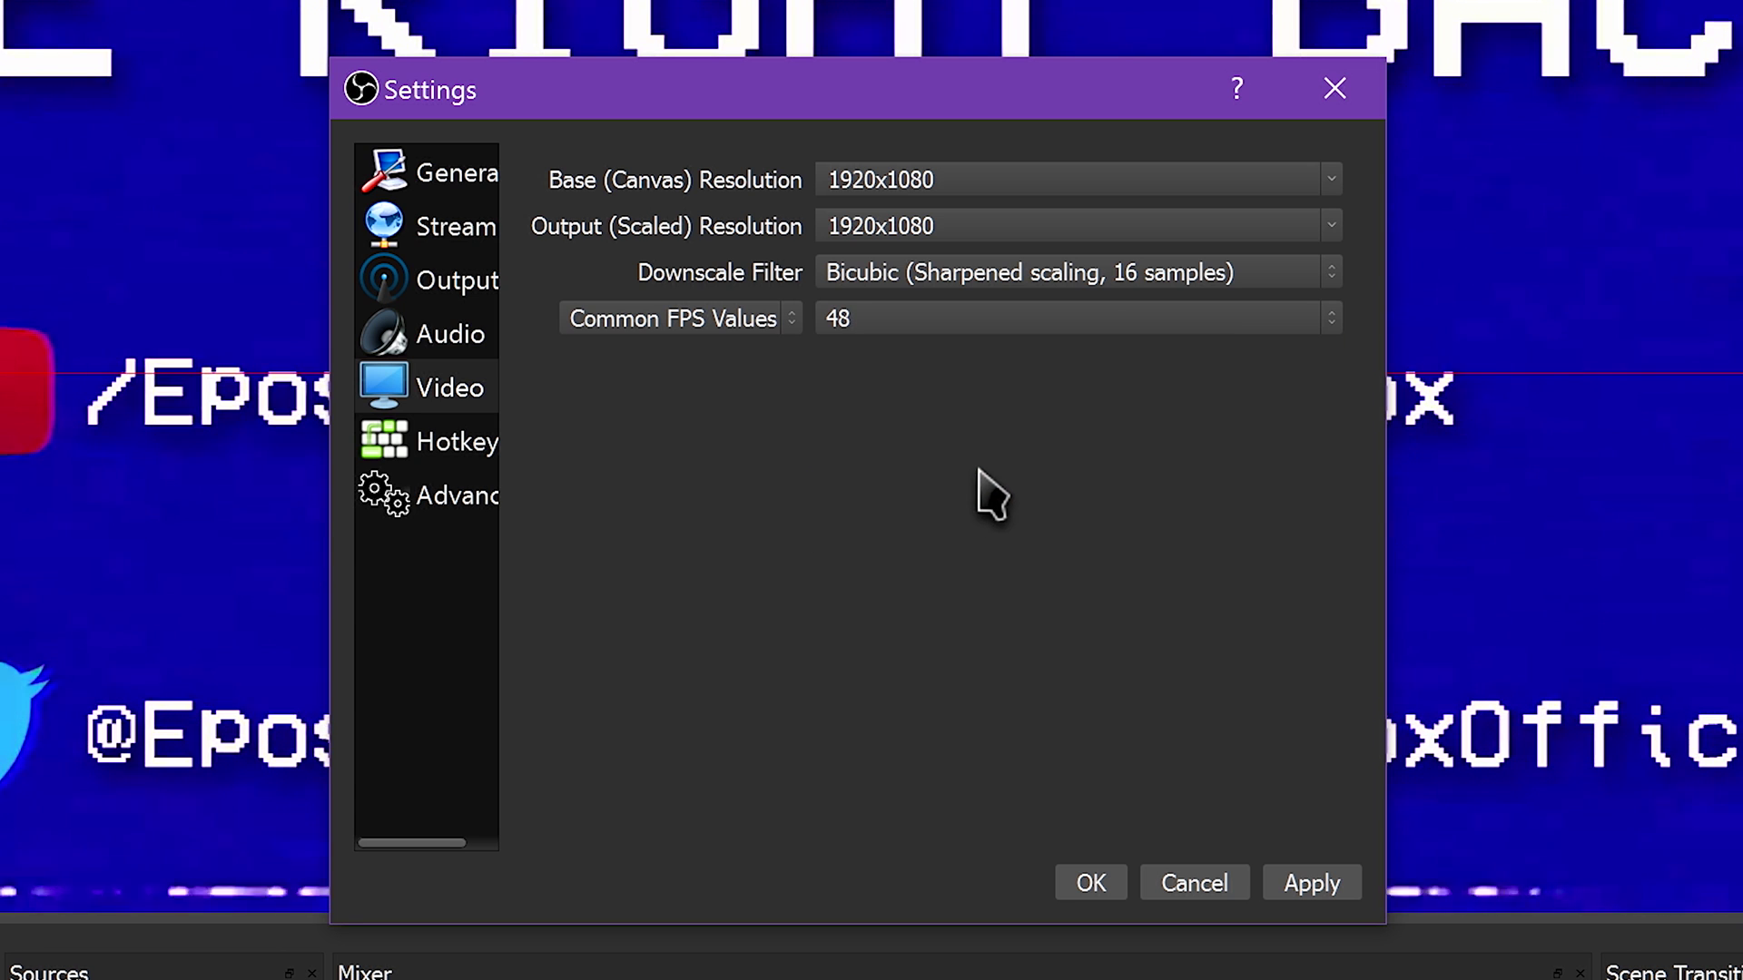
pyautogui.click(1015, 326)
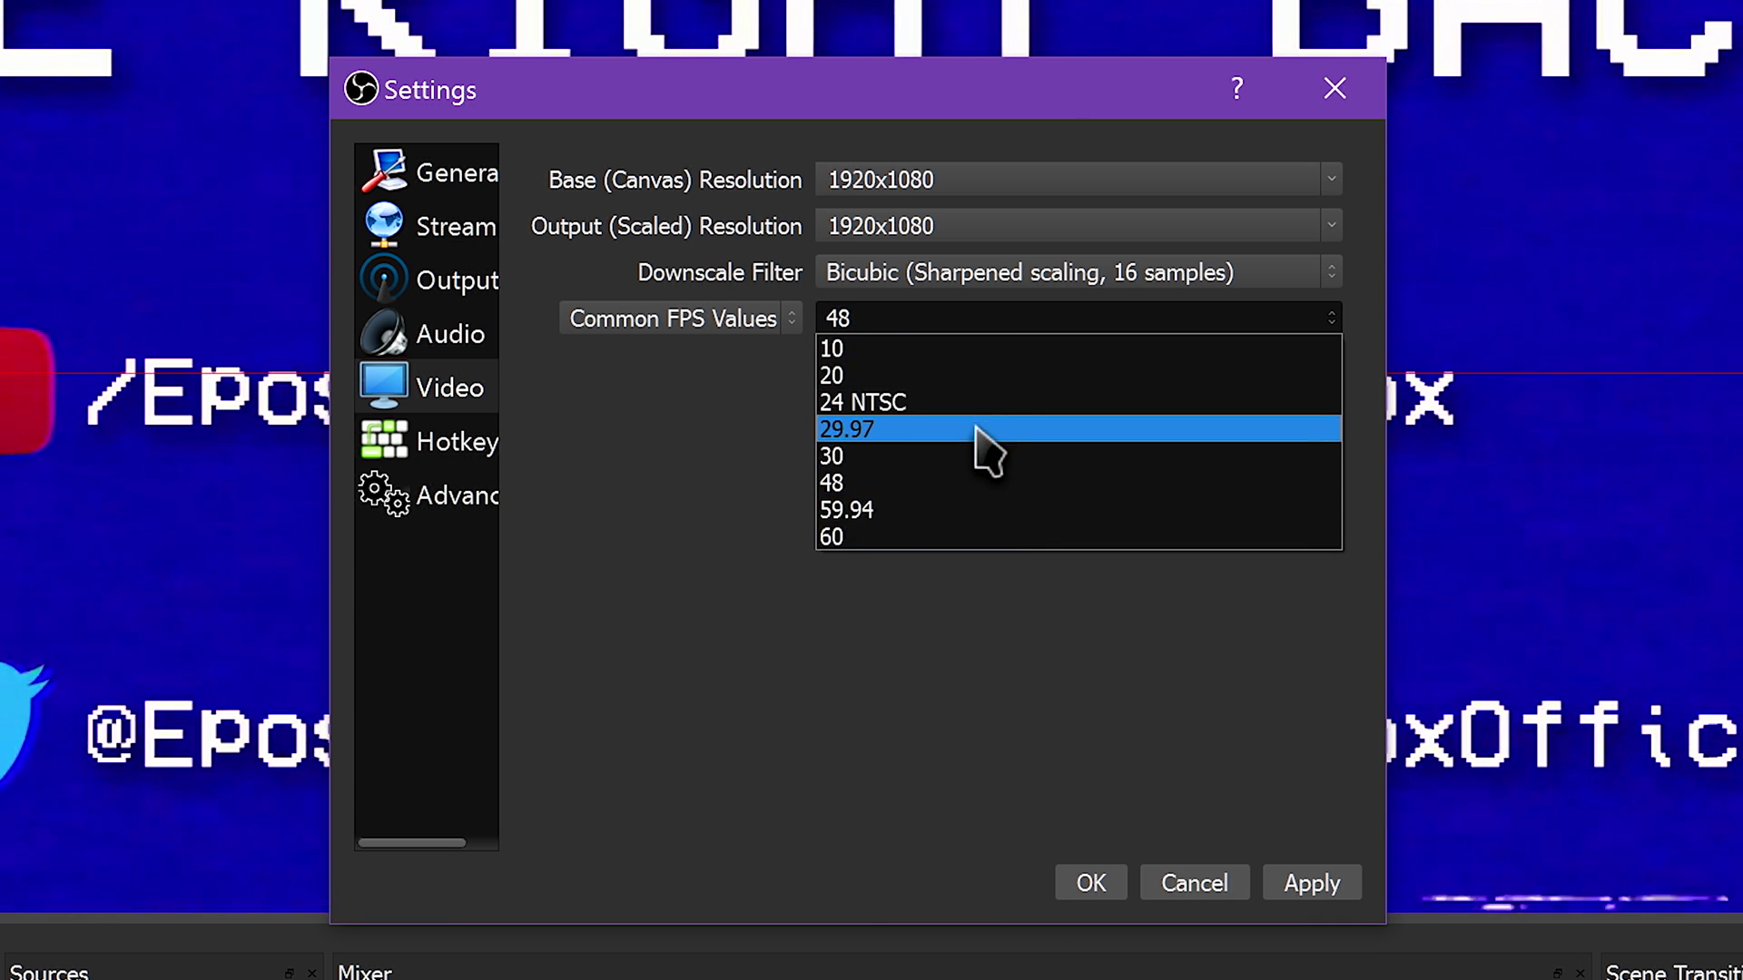
pyautogui.click(976, 515)
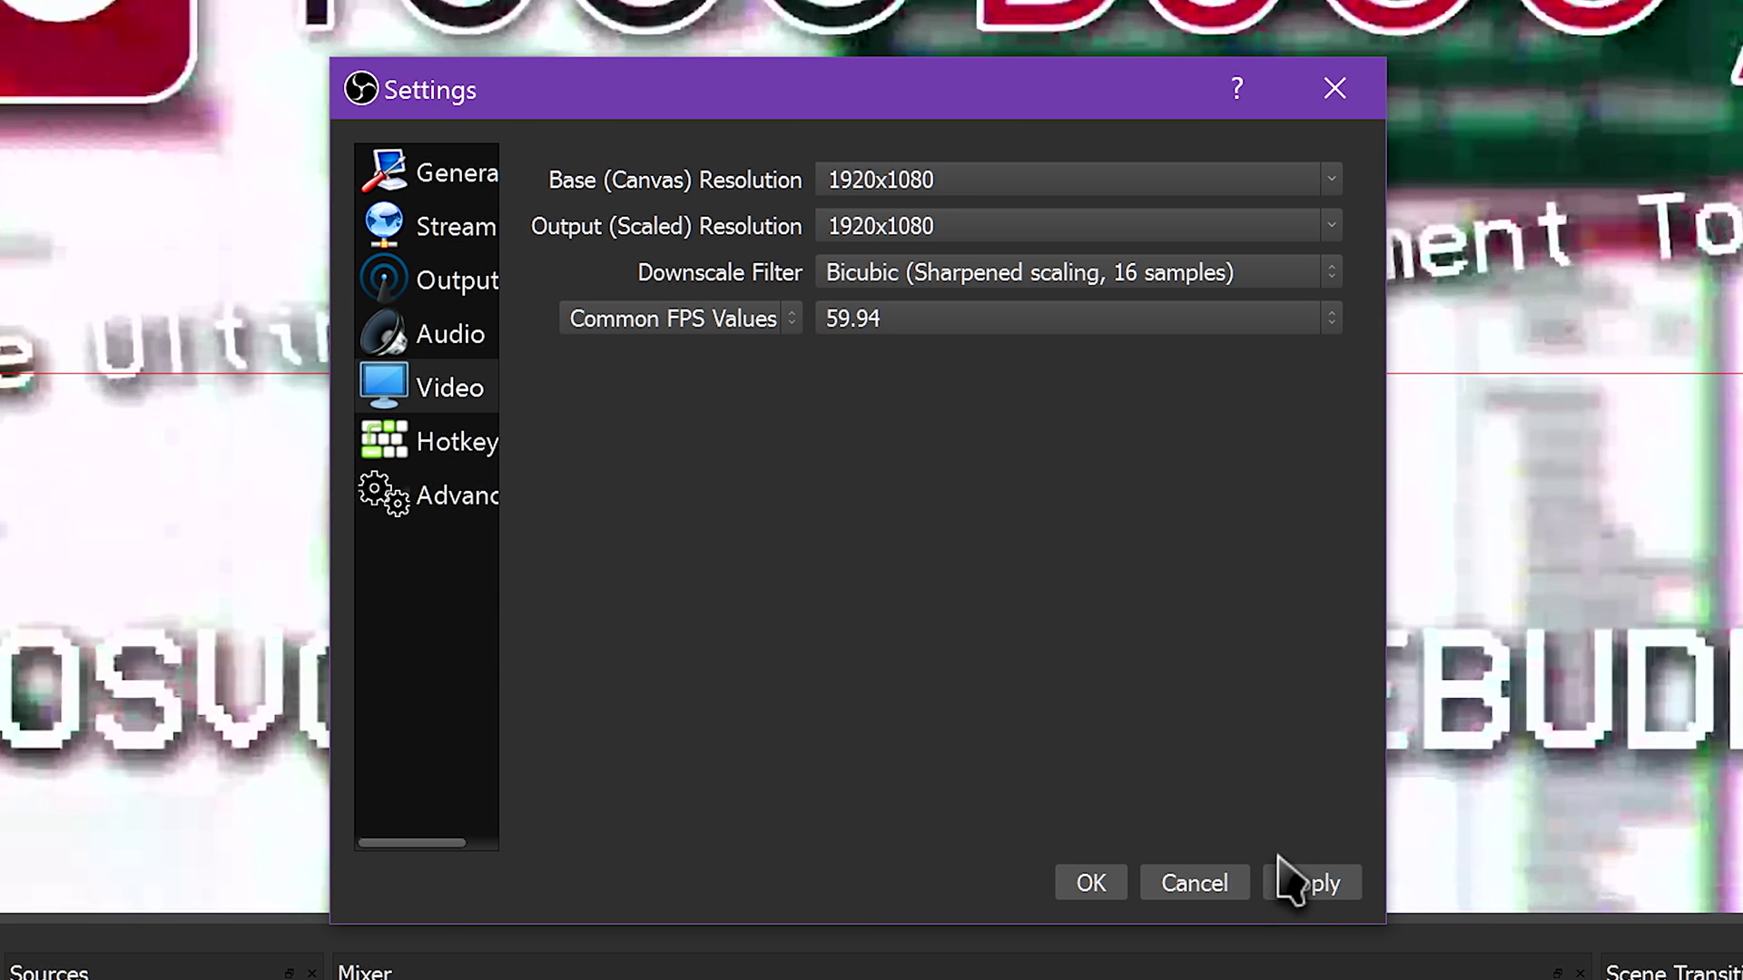
pyautogui.click(1308, 882)
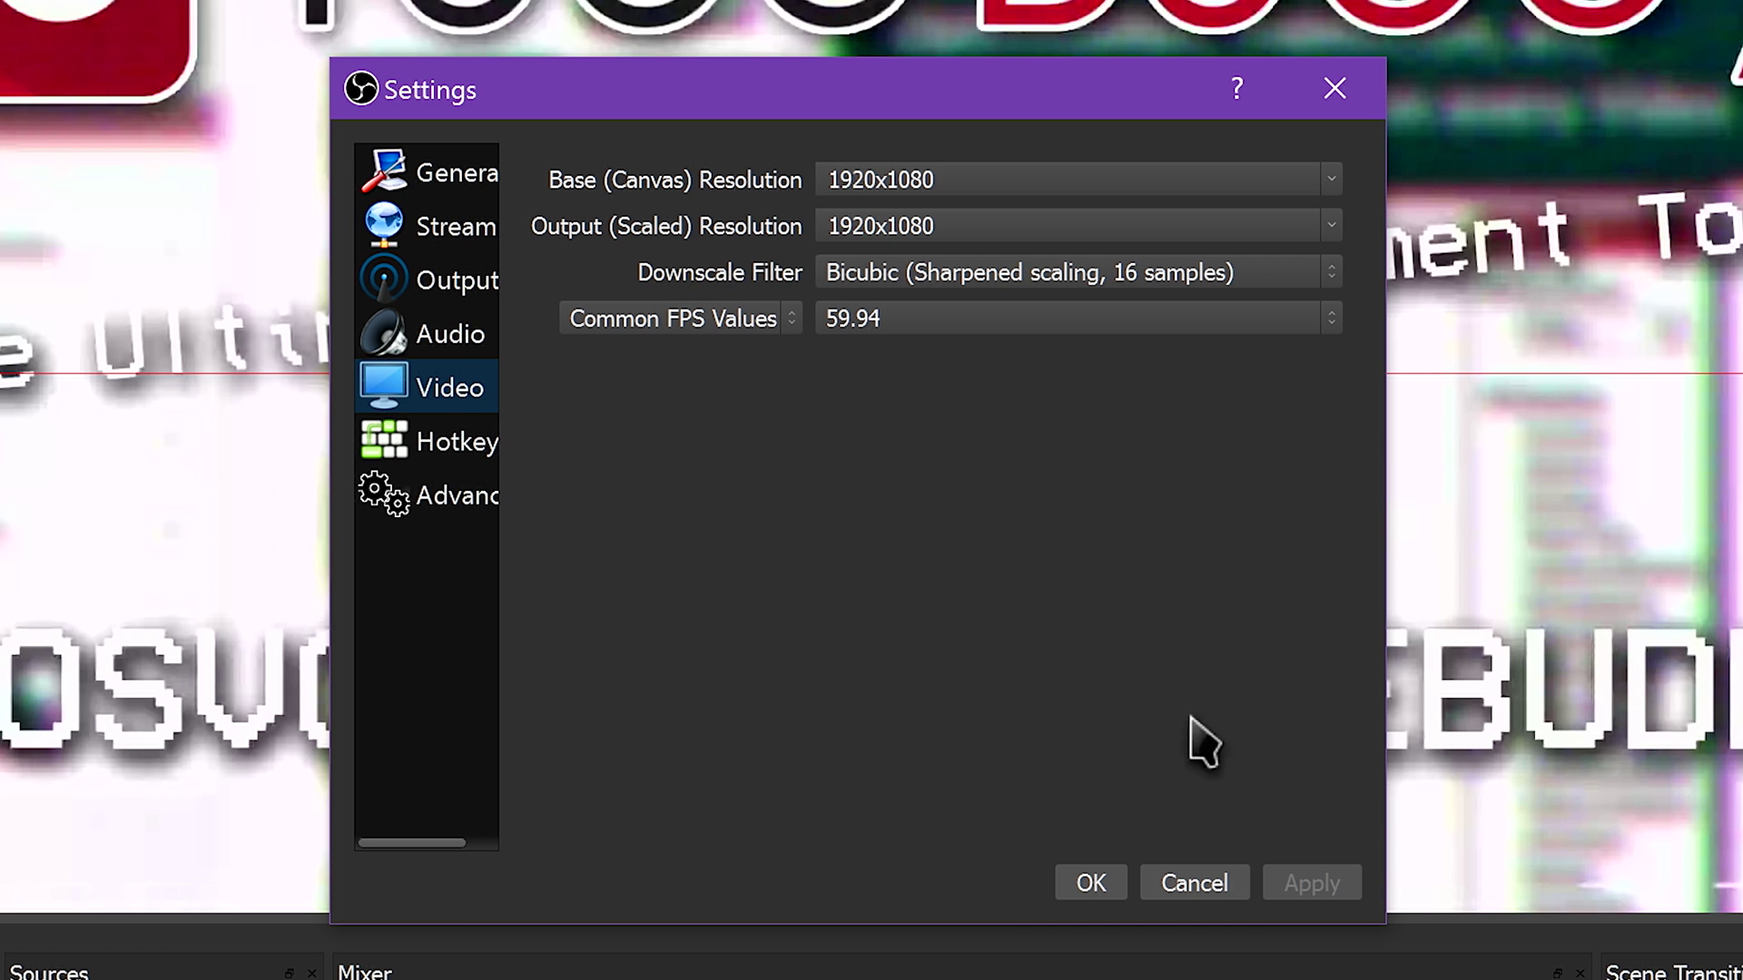
# Apply the 854x480 streaming rescale on the Output page and return to the Video page.
pyautogui.click(459, 281)
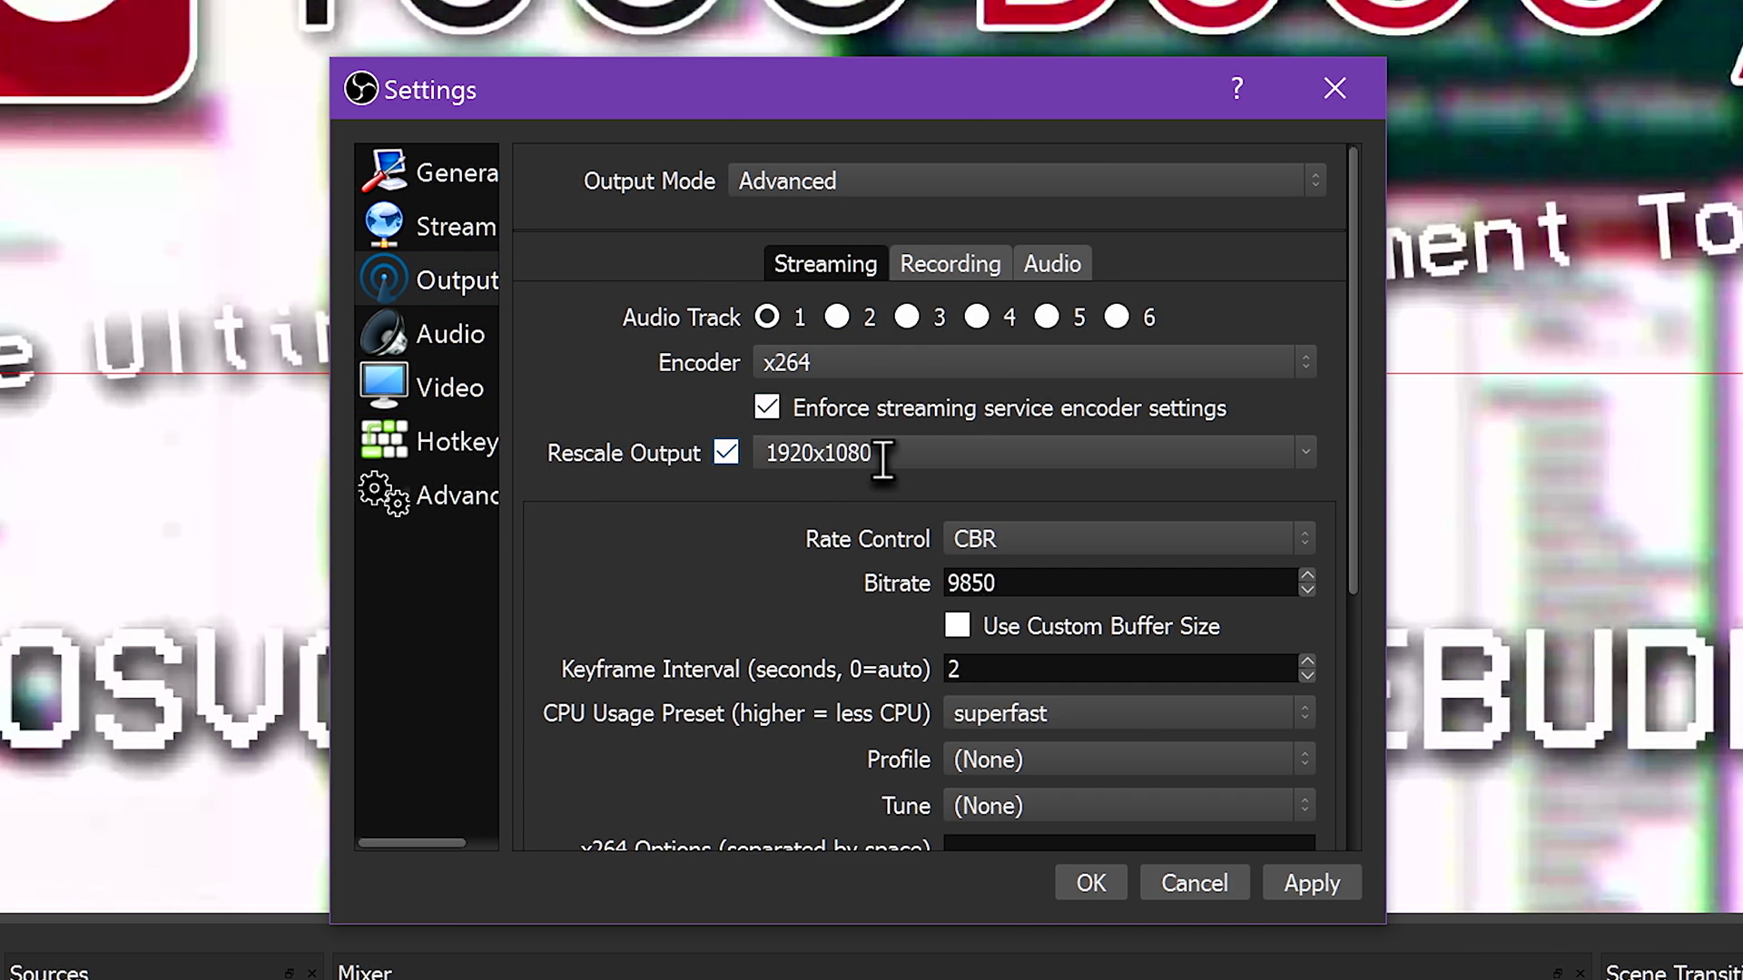
pyautogui.write('4x480')
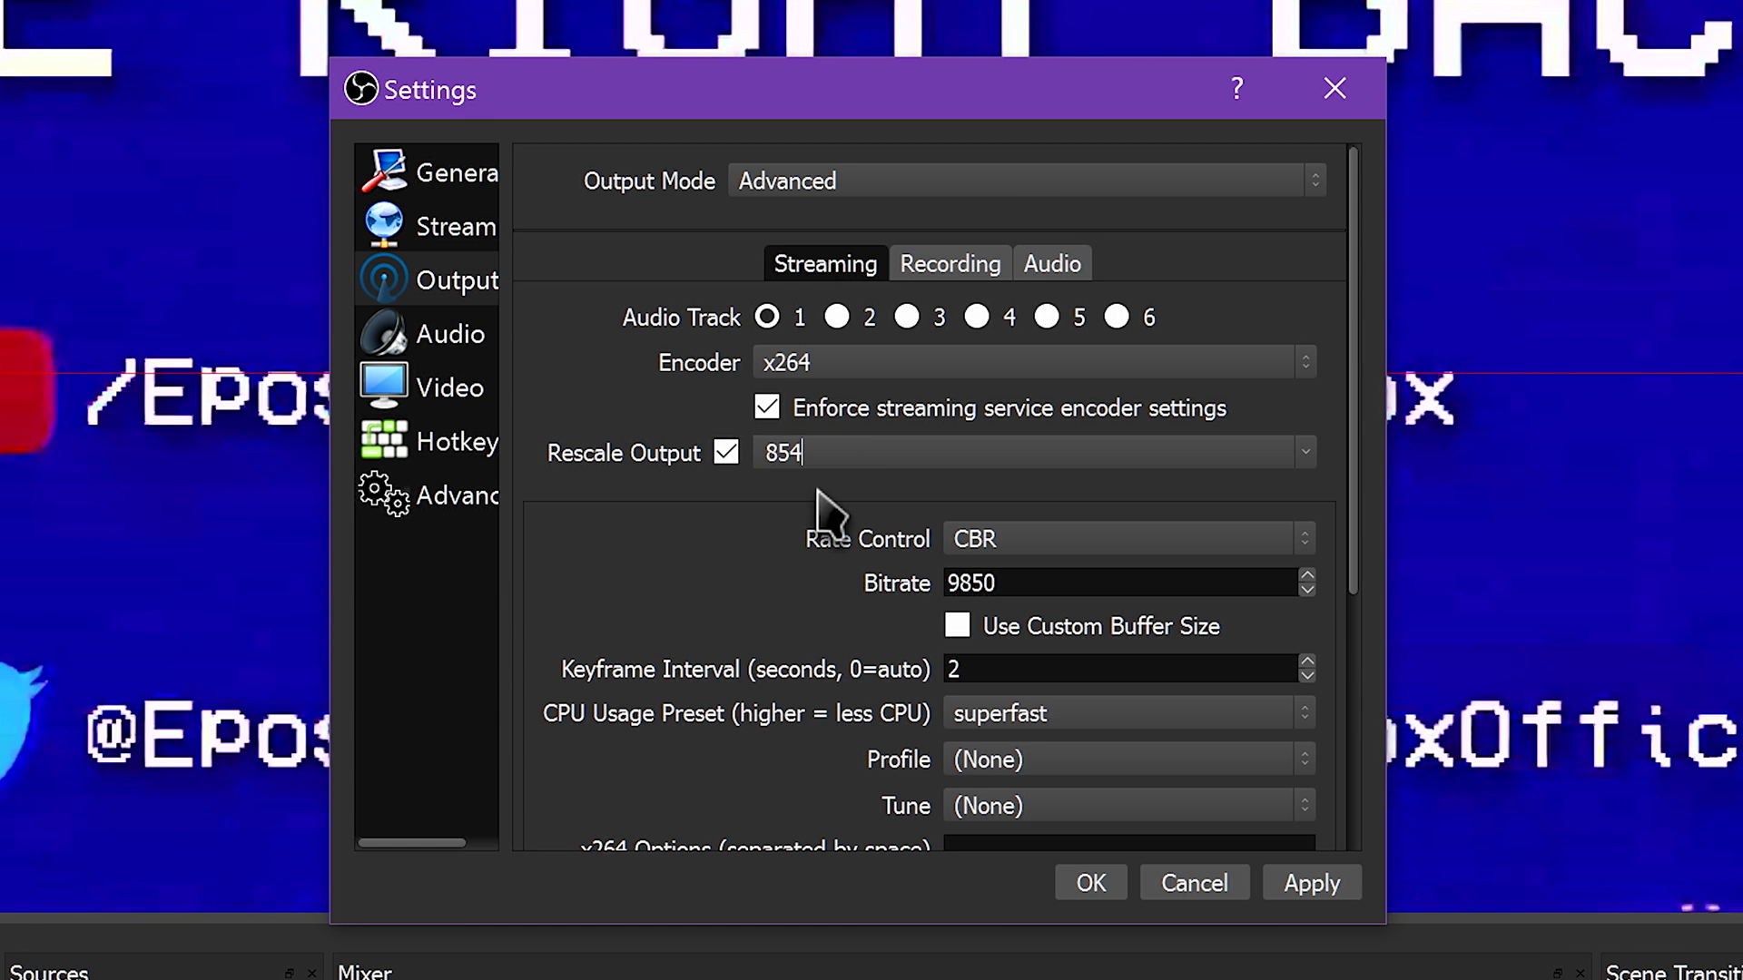
pyautogui.click(1310, 891)
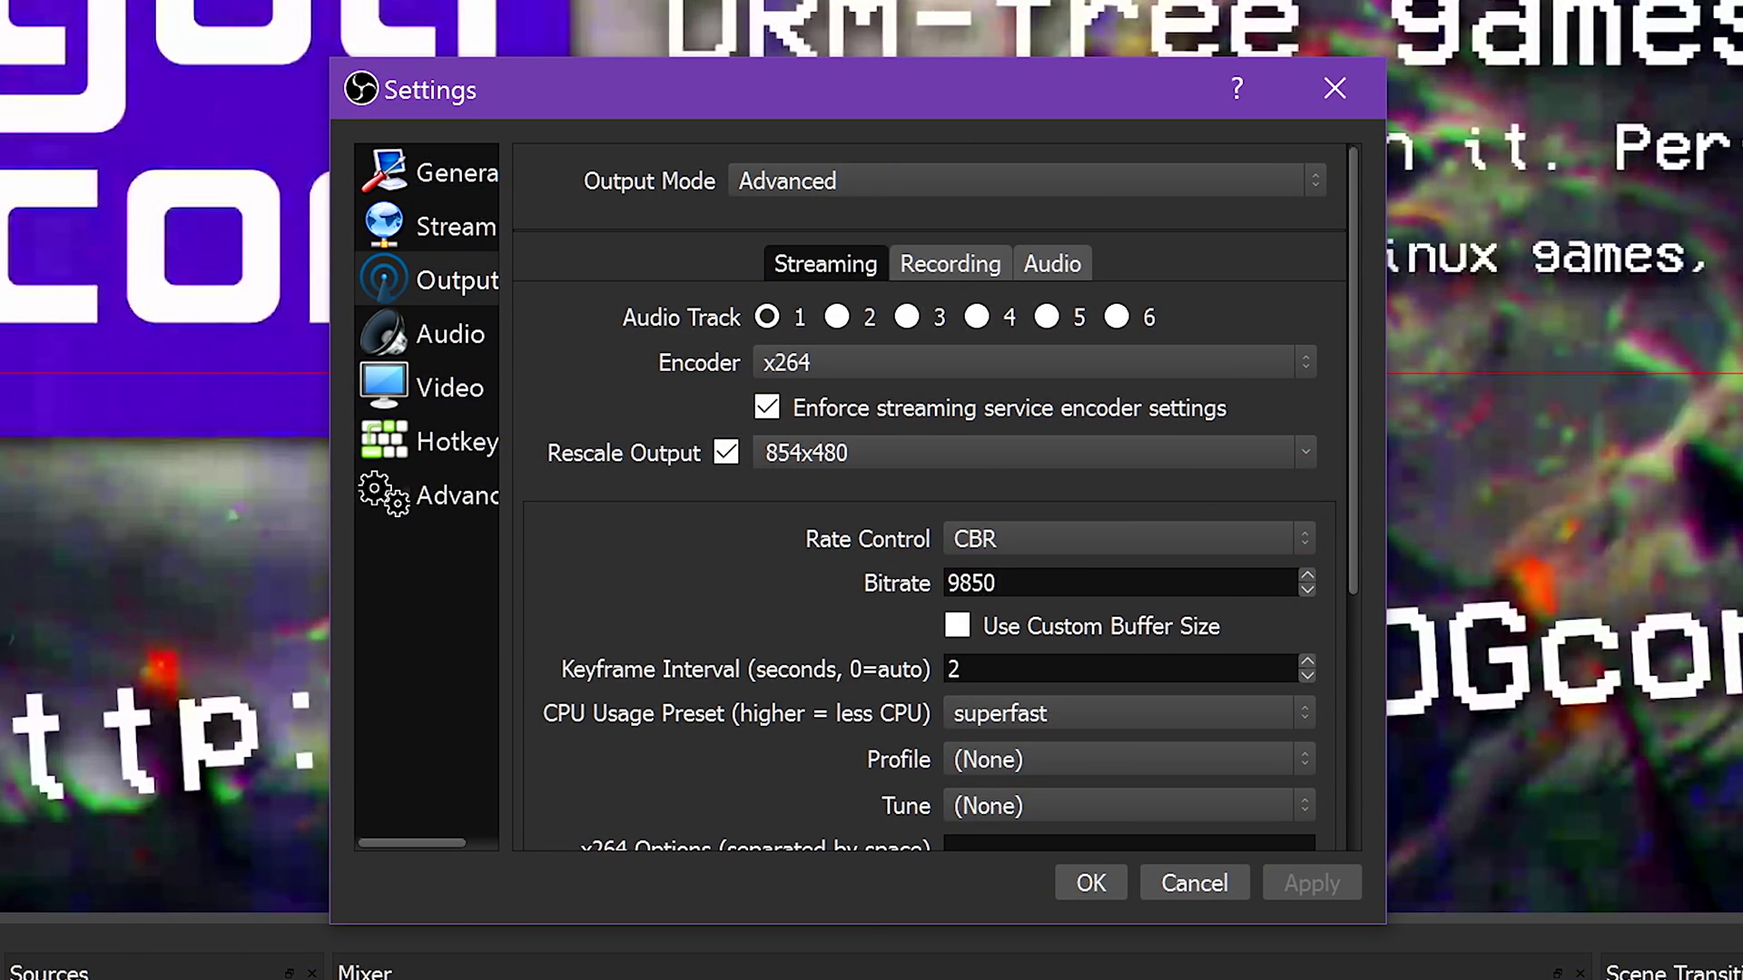
pyautogui.click(450, 387)
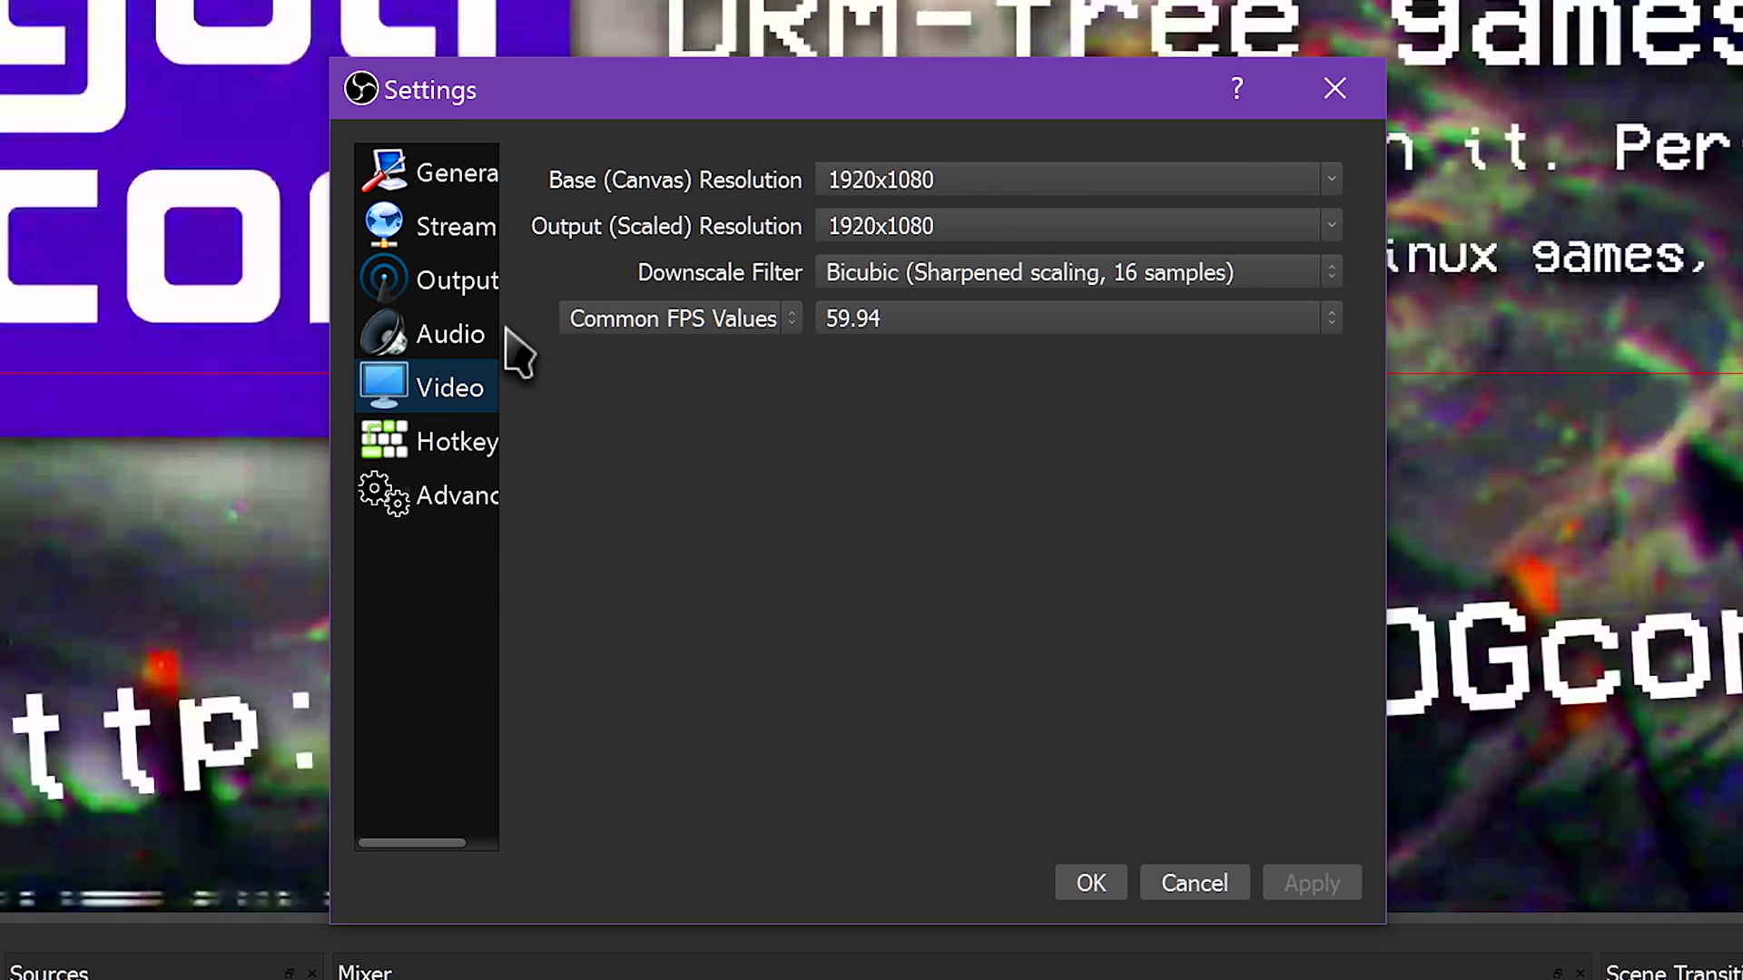
# Set the streaming rescale to 1280x720, keep output resolution at 1920x1080, and apply.
pyautogui.click(458, 281)
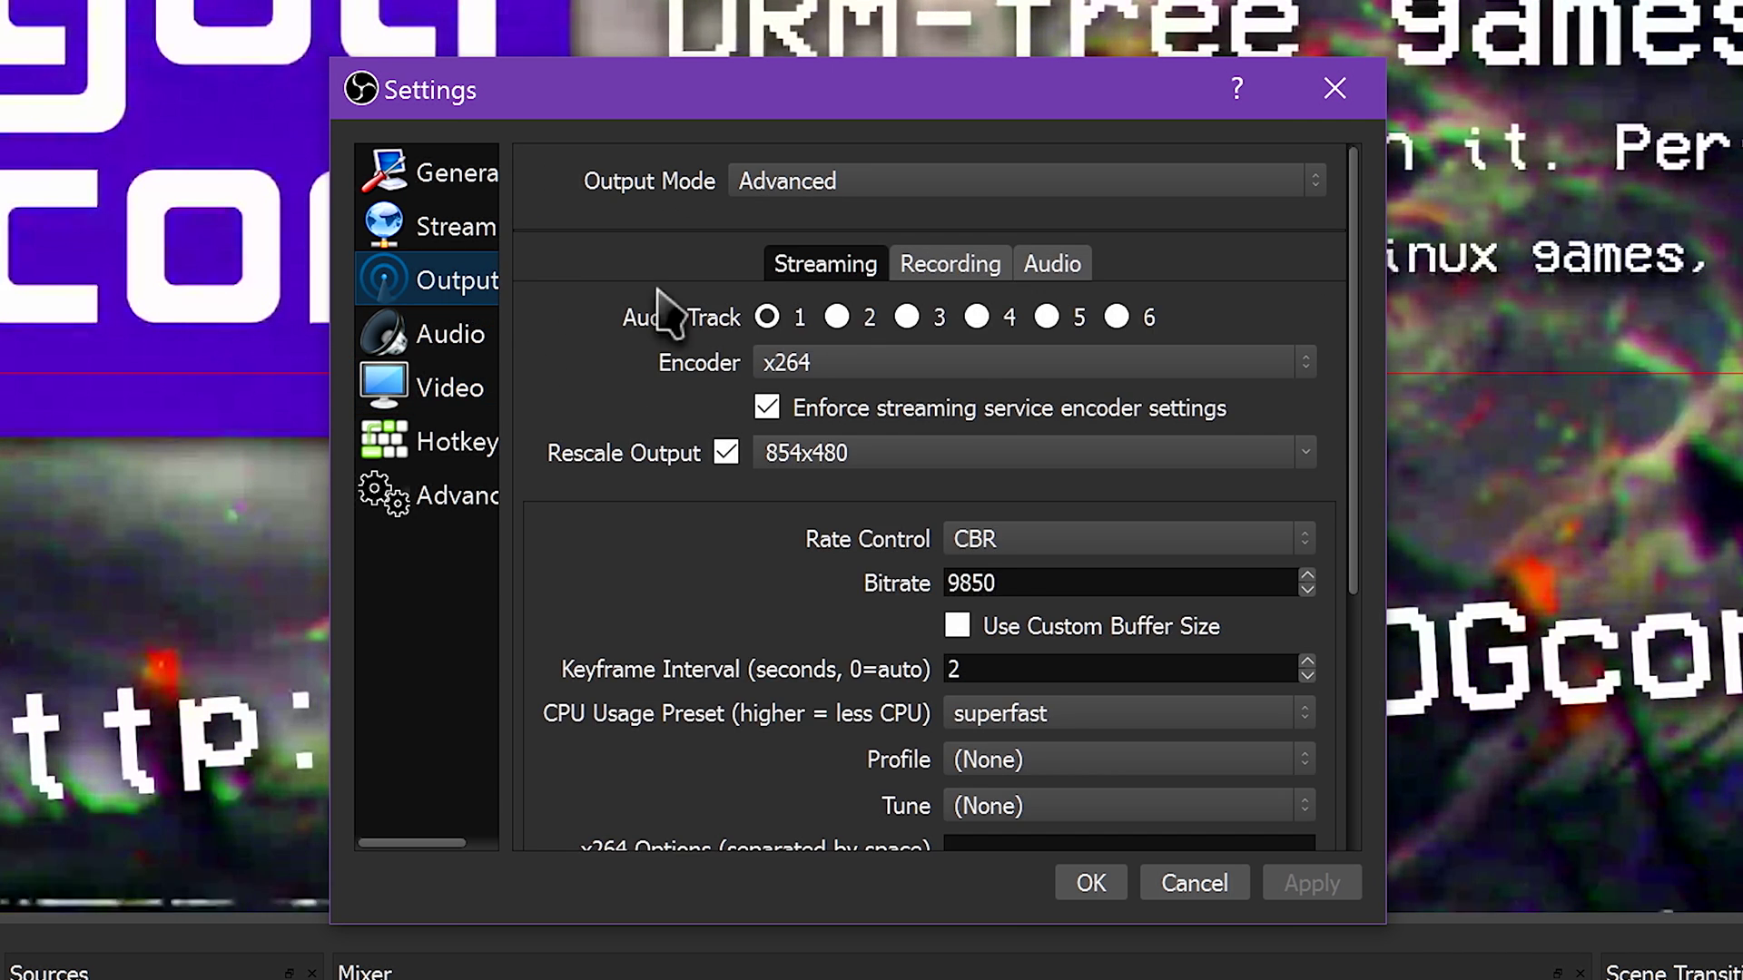
pyautogui.click(450, 389)
pyautogui.write('1280x720')
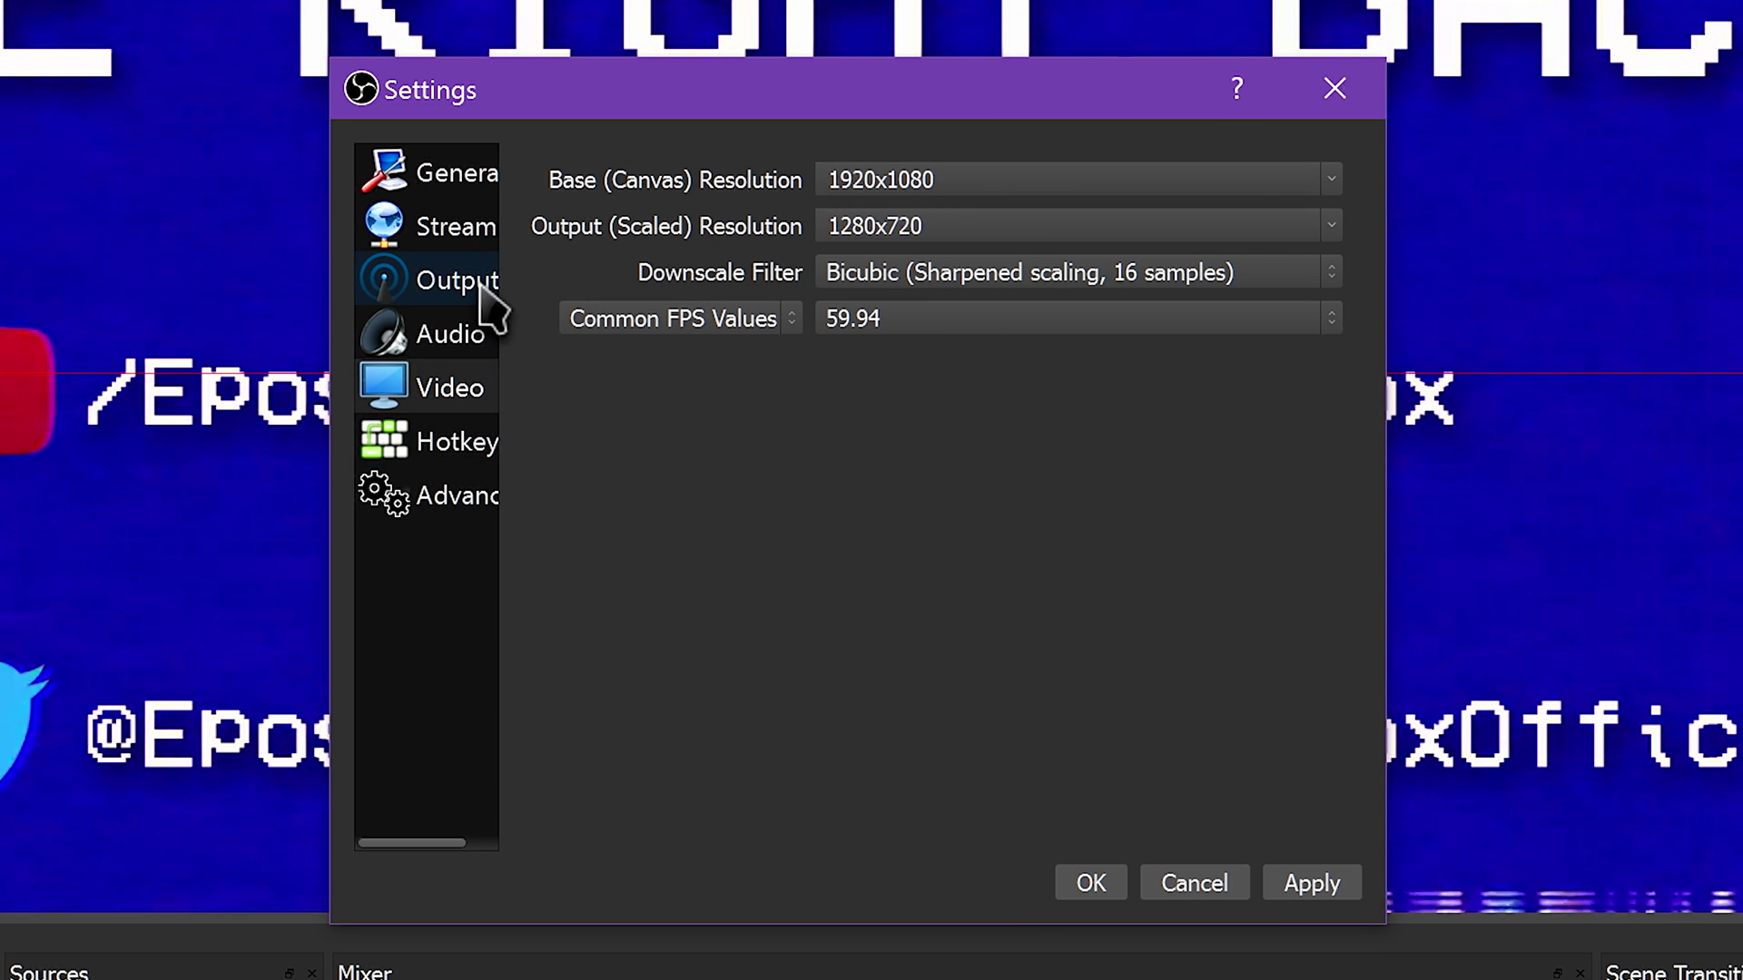
pyautogui.click(459, 281)
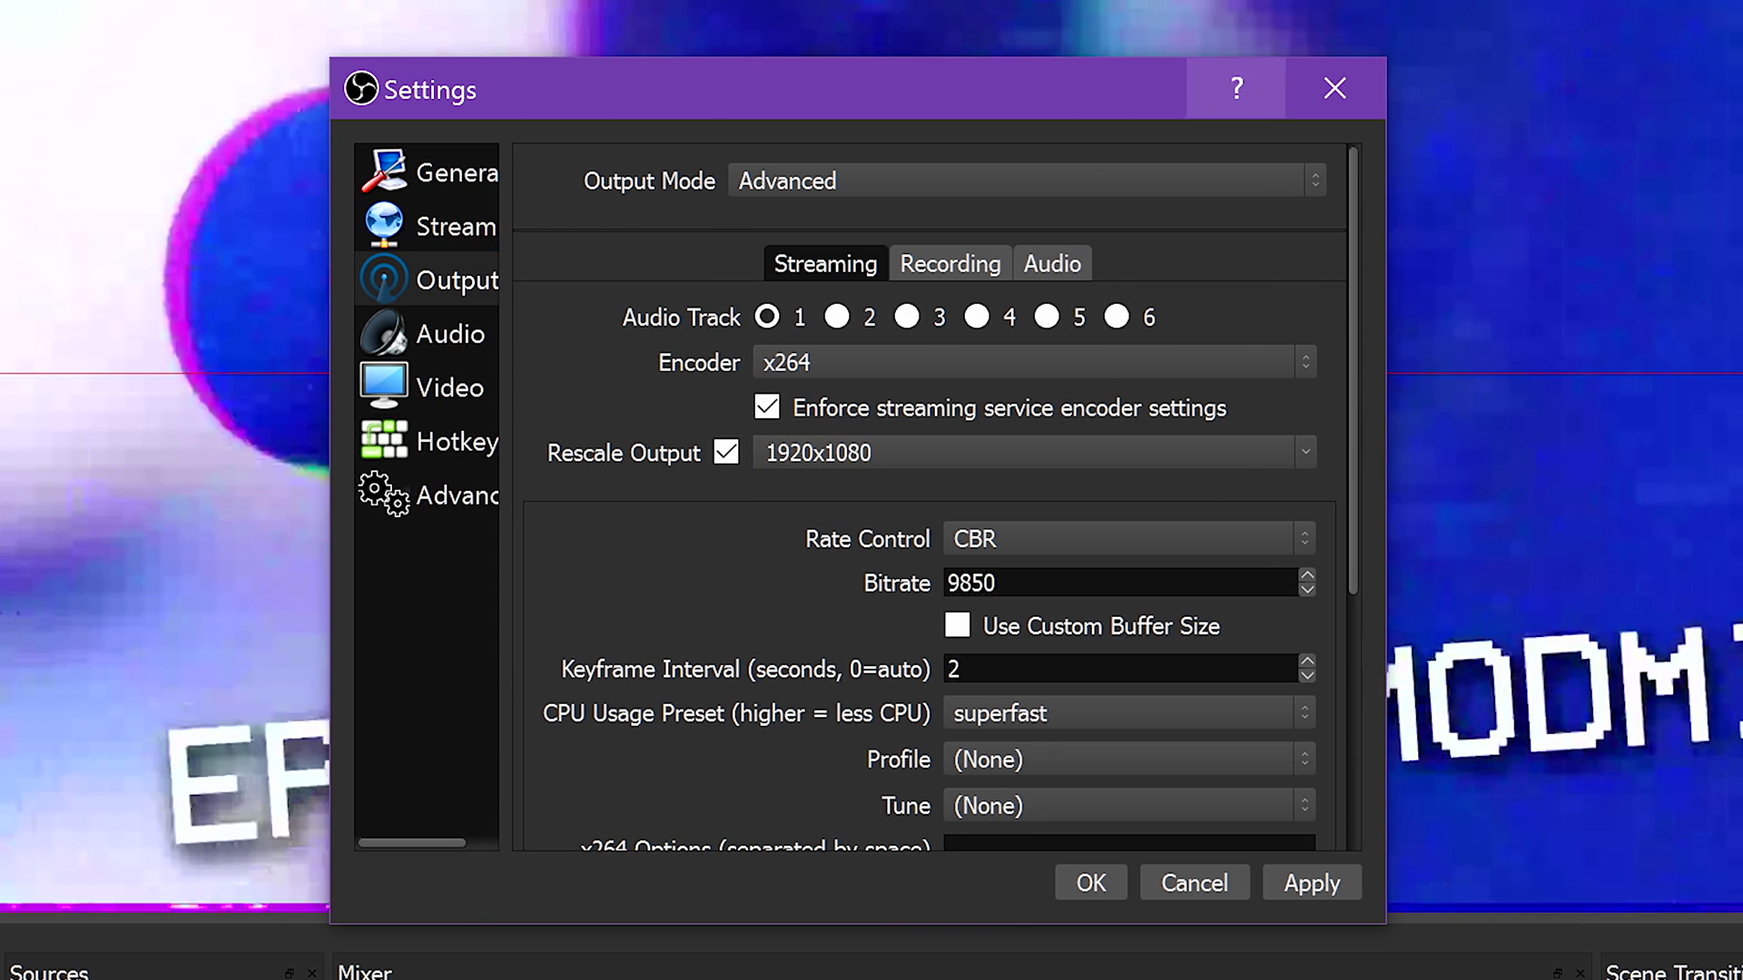
pyautogui.click(954, 453)
pyautogui.moveTo(878, 452); pyautogui.dragTo(508, 457)
pyautogui.write('1280x720')
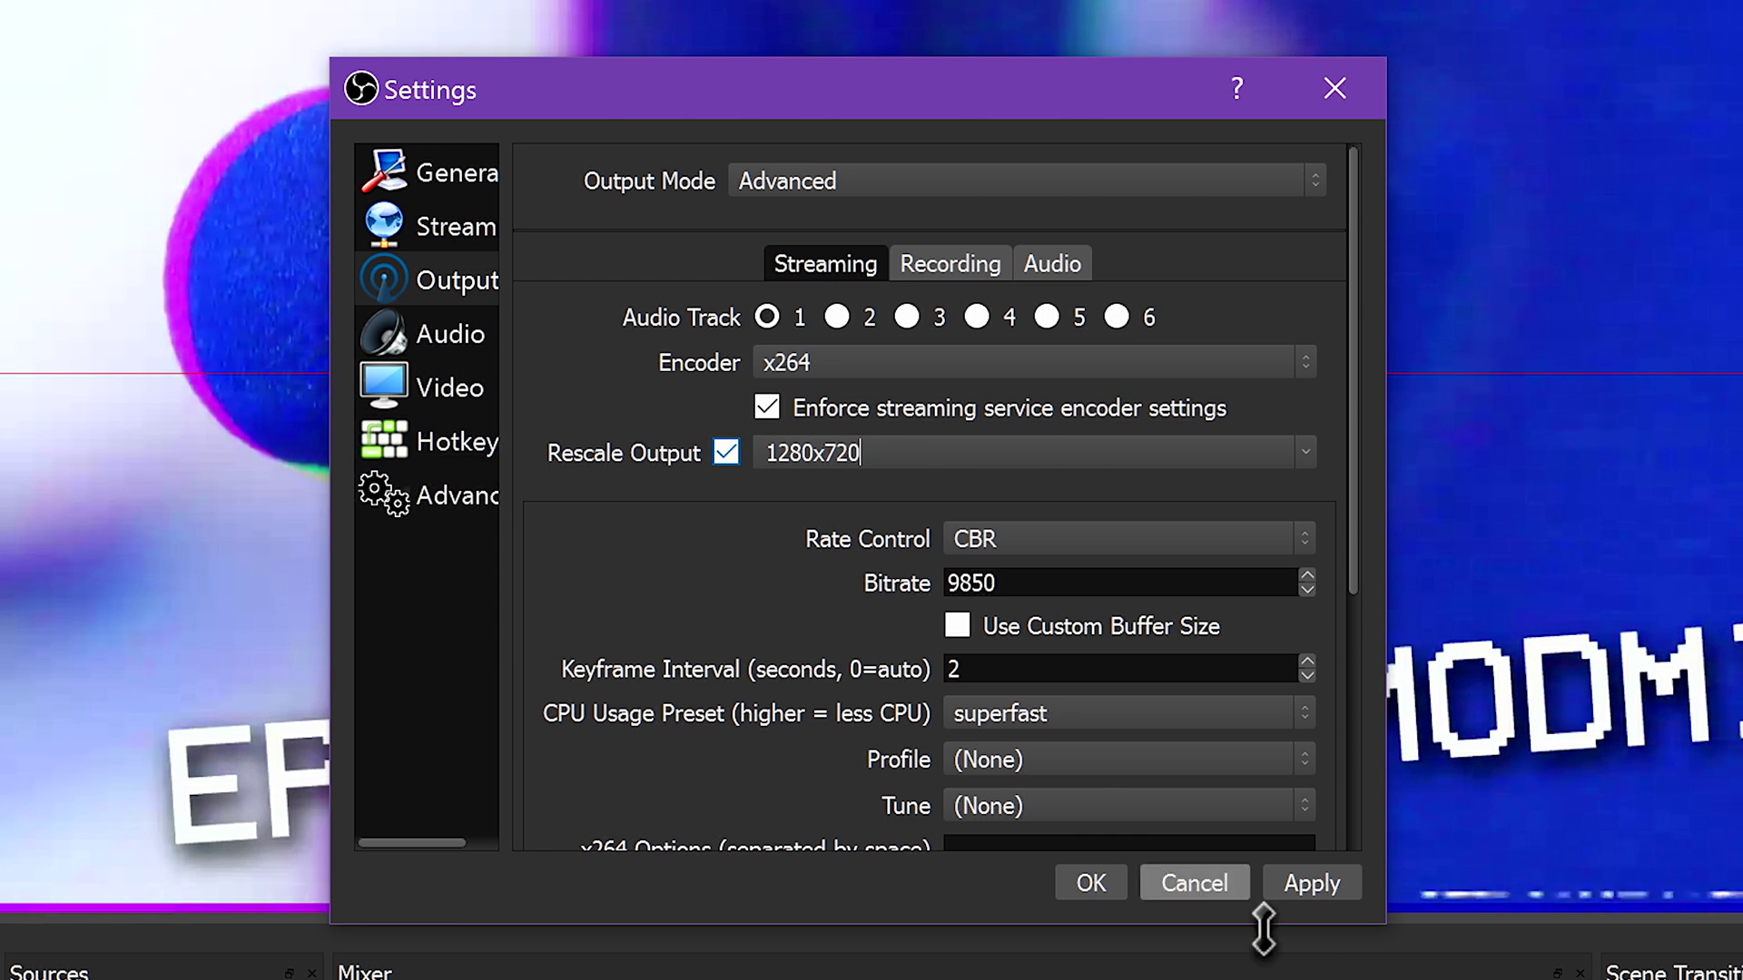
pyautogui.click(410, 388)
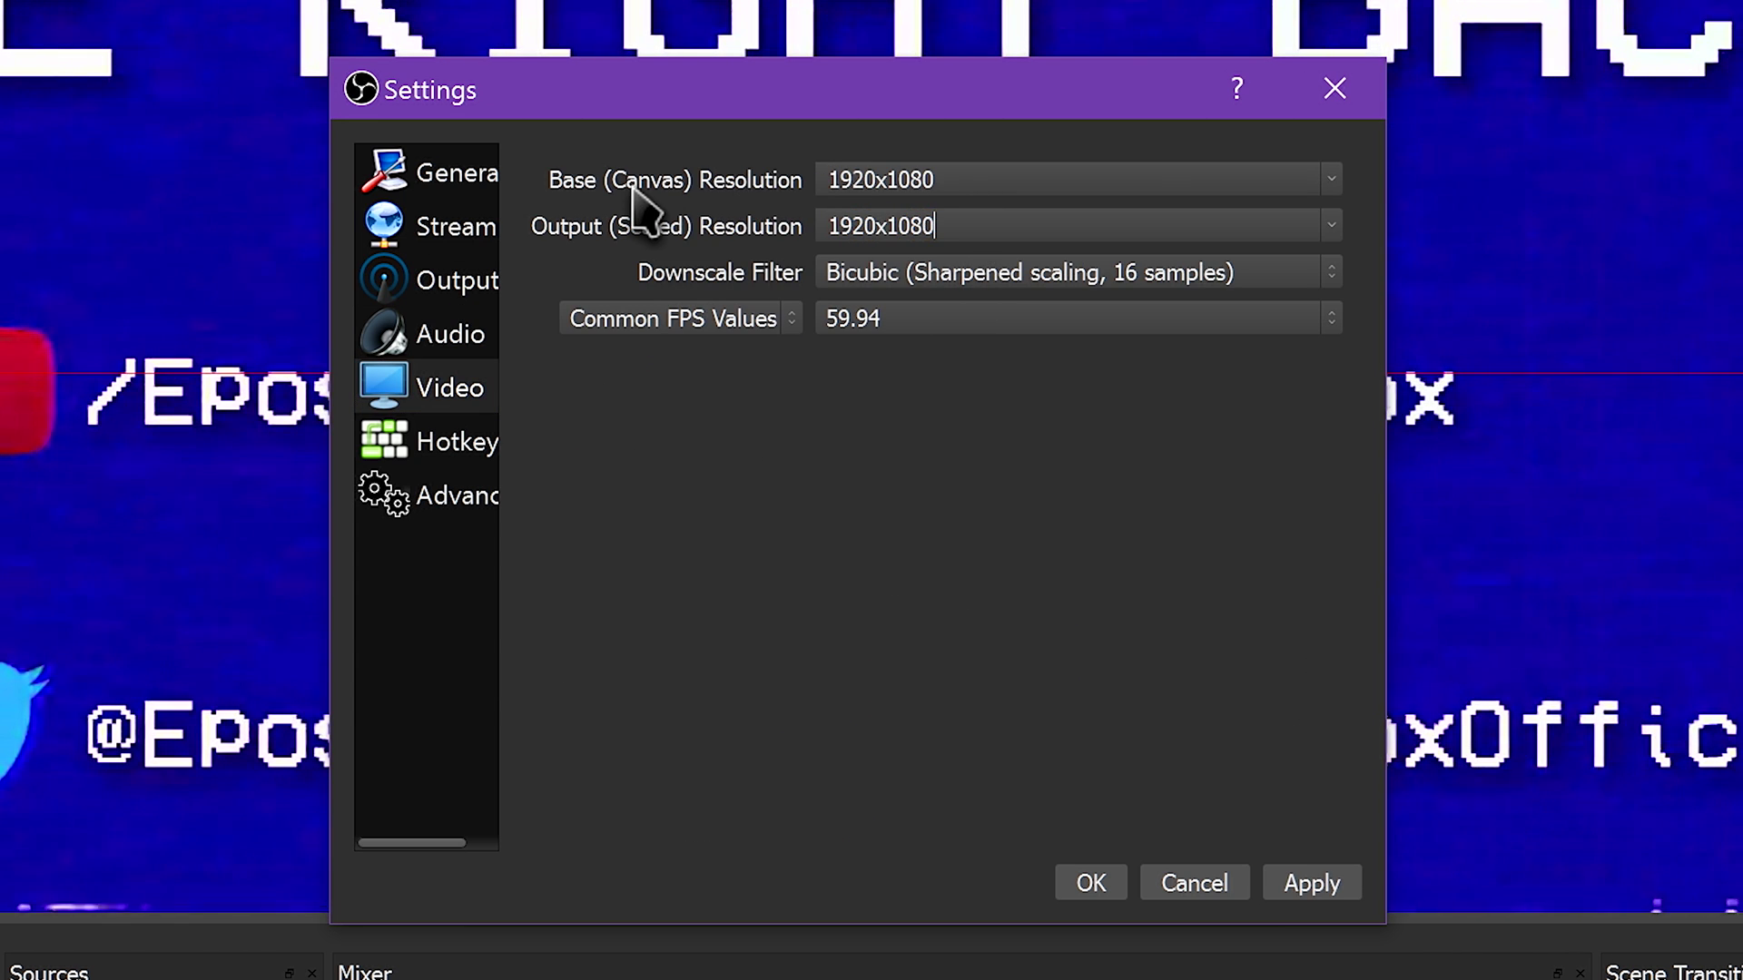
pyautogui.click(1312, 883)
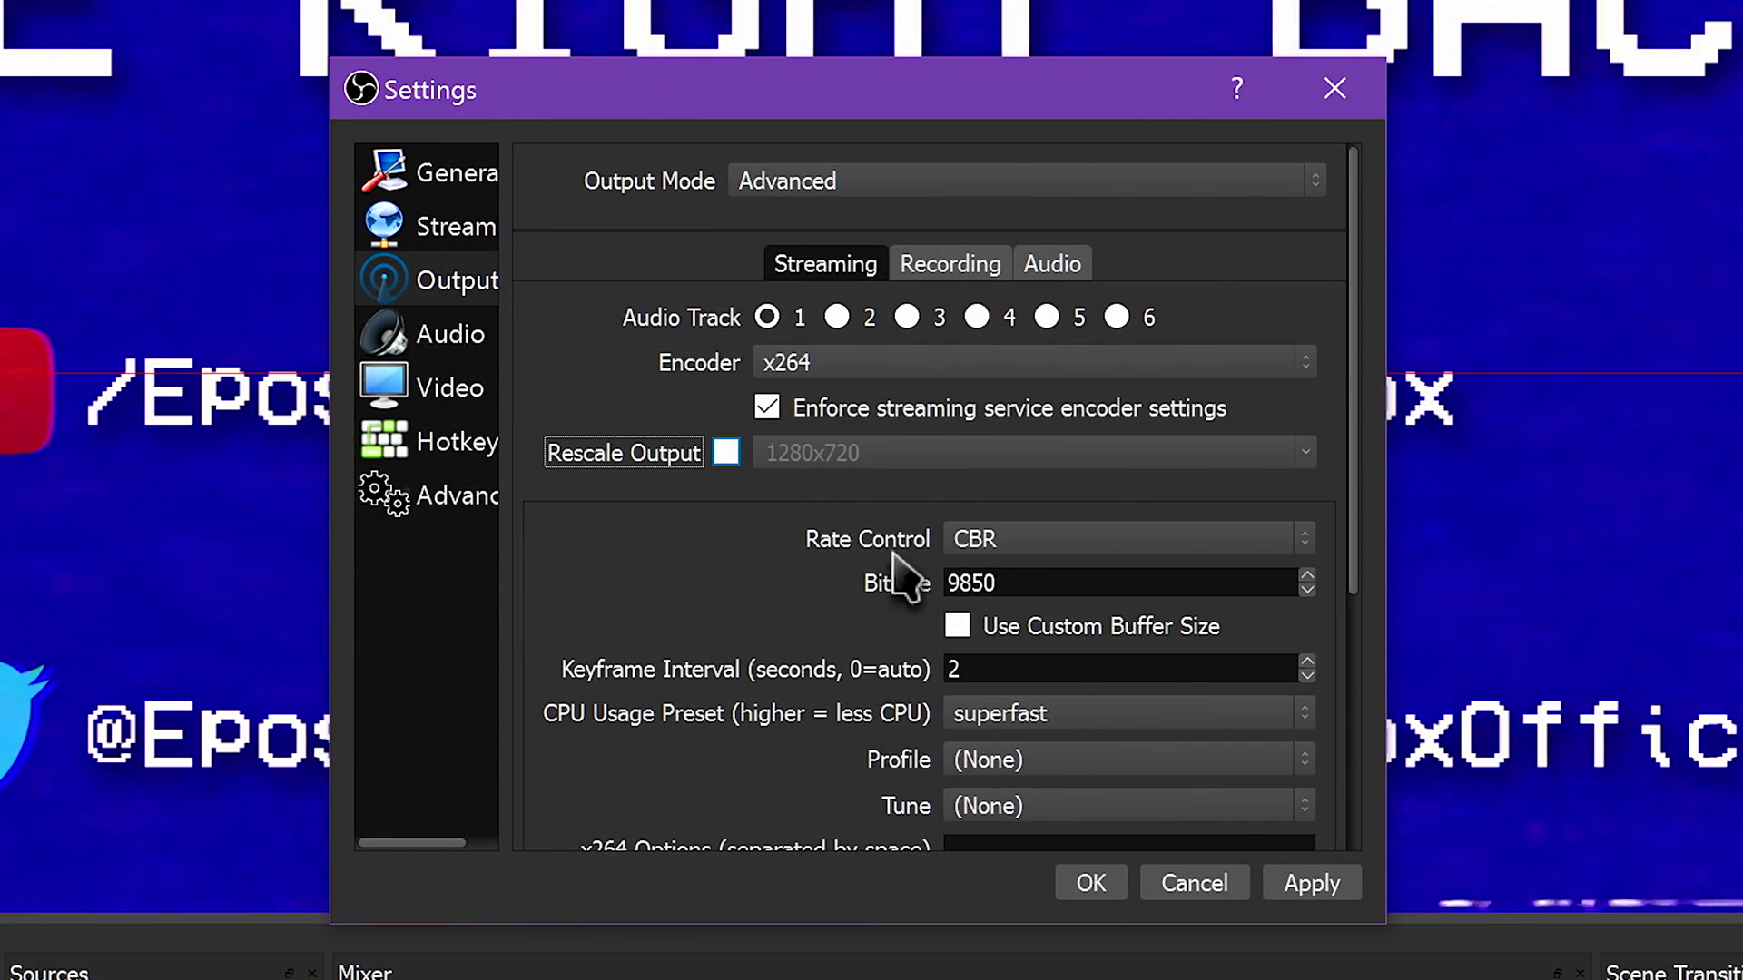
pyautogui.scroll(-1, 767, 590)
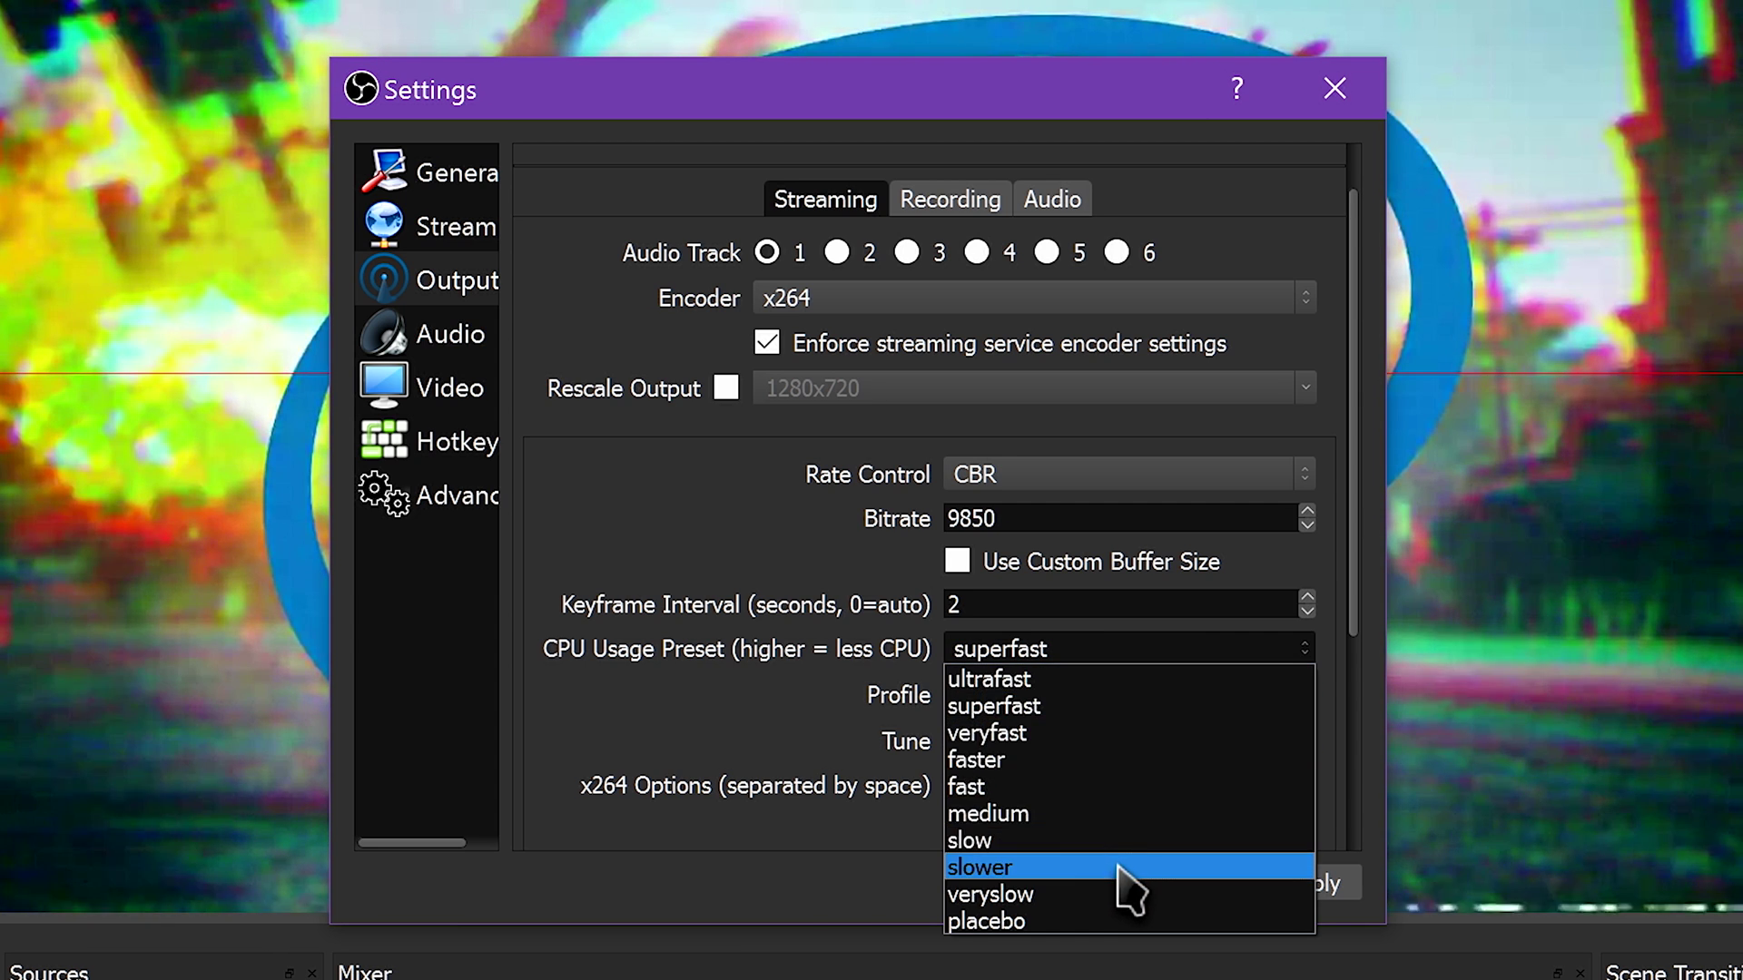
# Close the CPU Usage Preset list, leaving it at superfast.
pyautogui.click(666, 507)
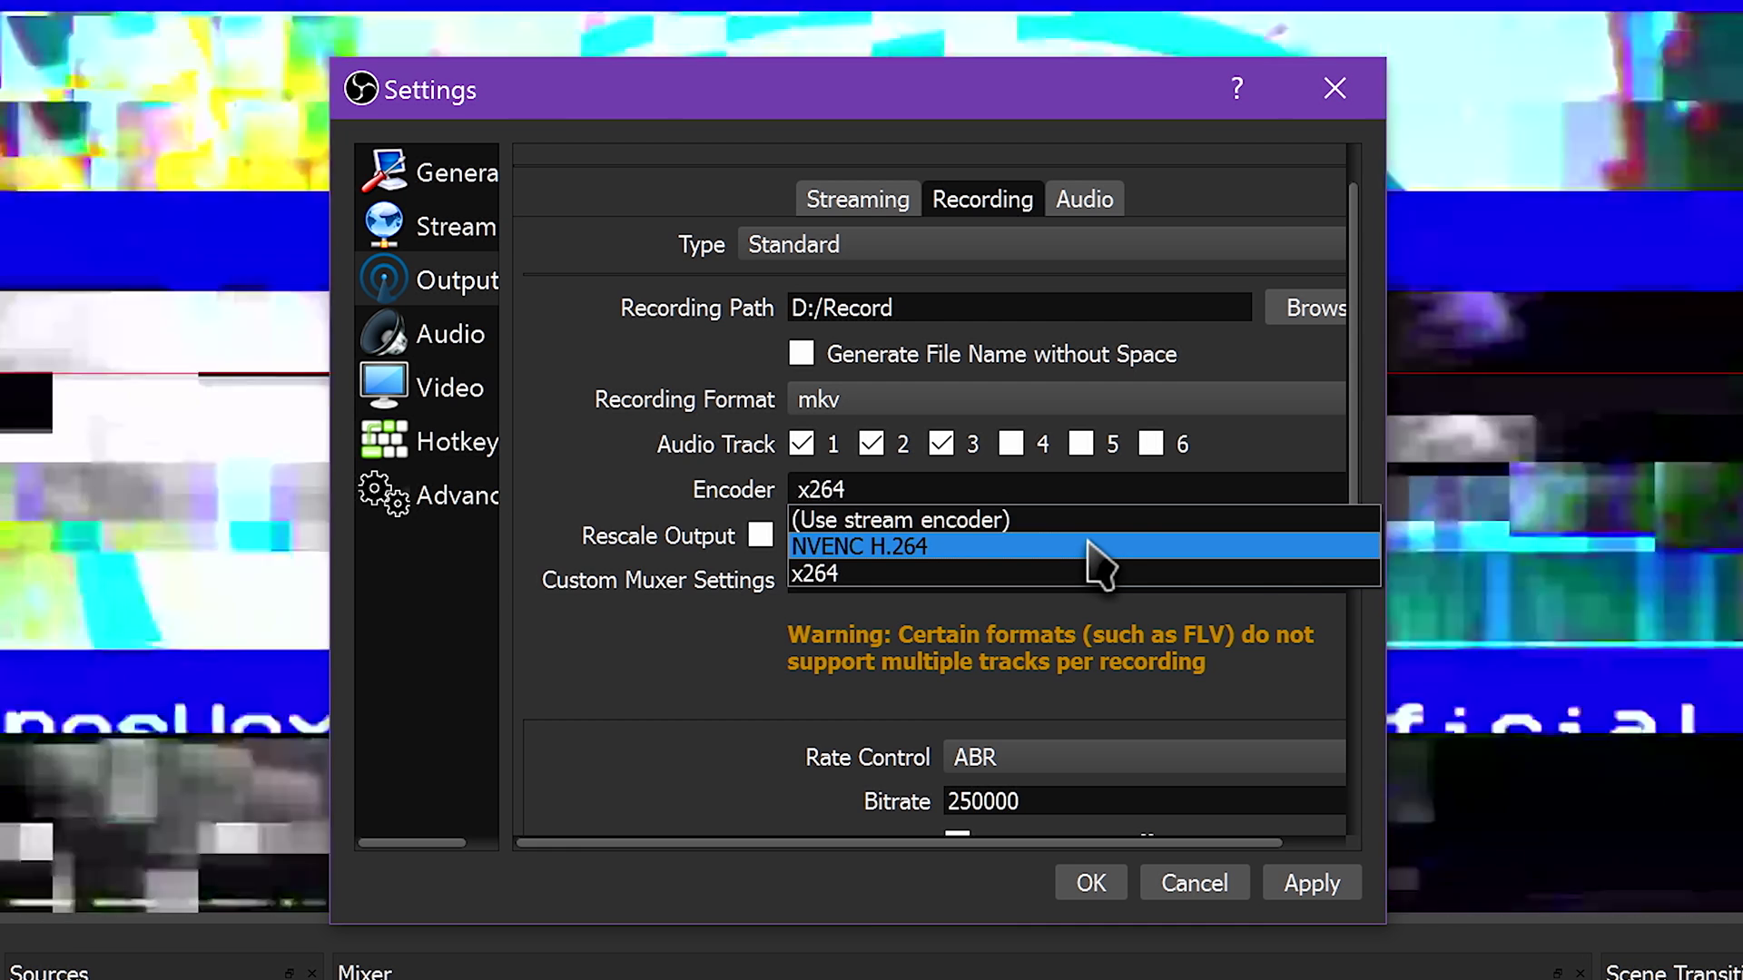
# Choose NVENC H.264 as the recording encoder and close the Settings window.
pyautogui.click(1100, 547)
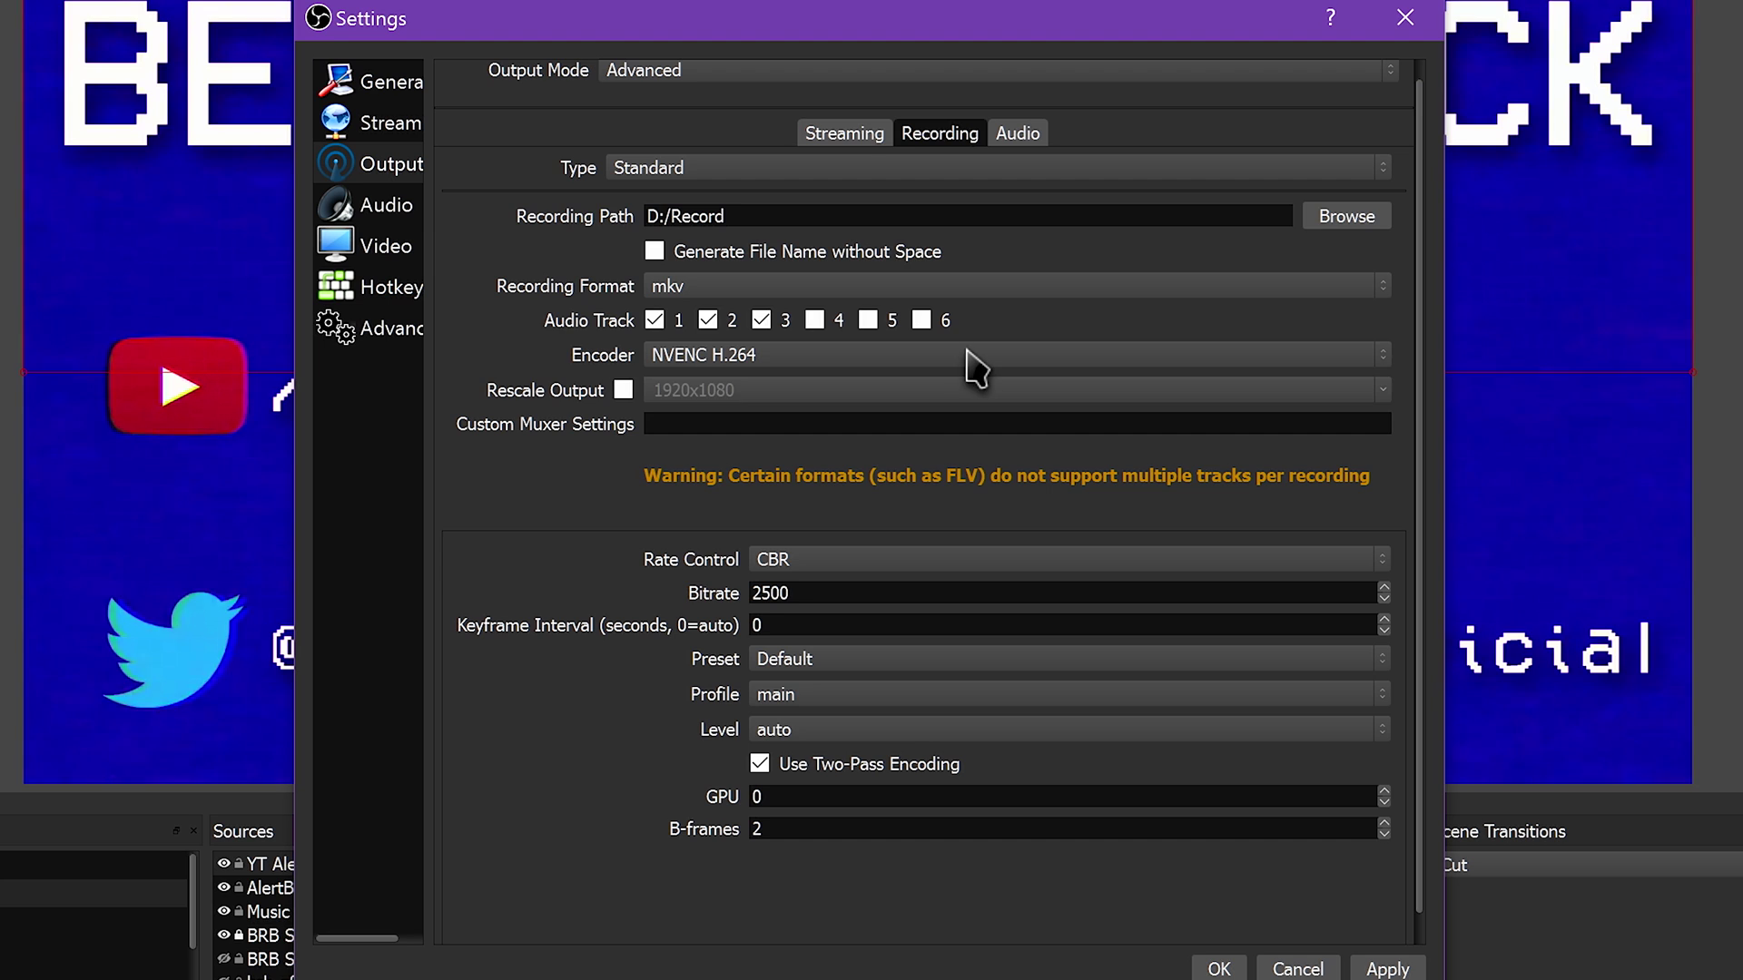
pyautogui.click(1012, 354)
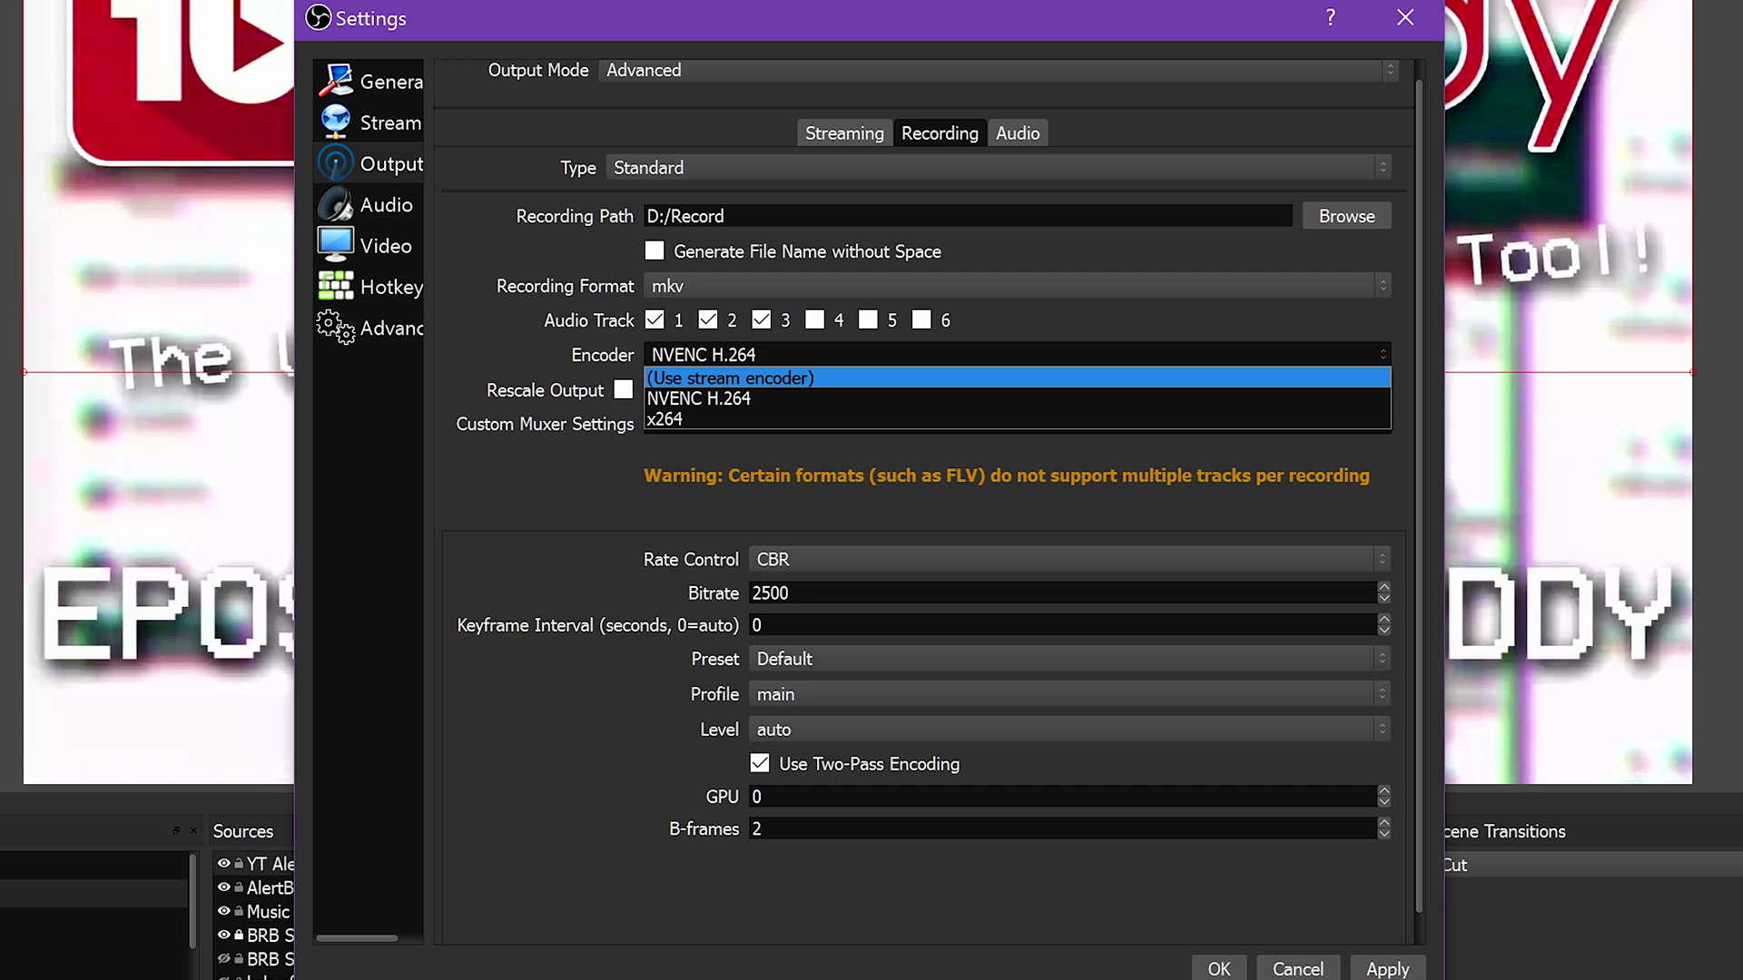
pyautogui.click(1281, 968)
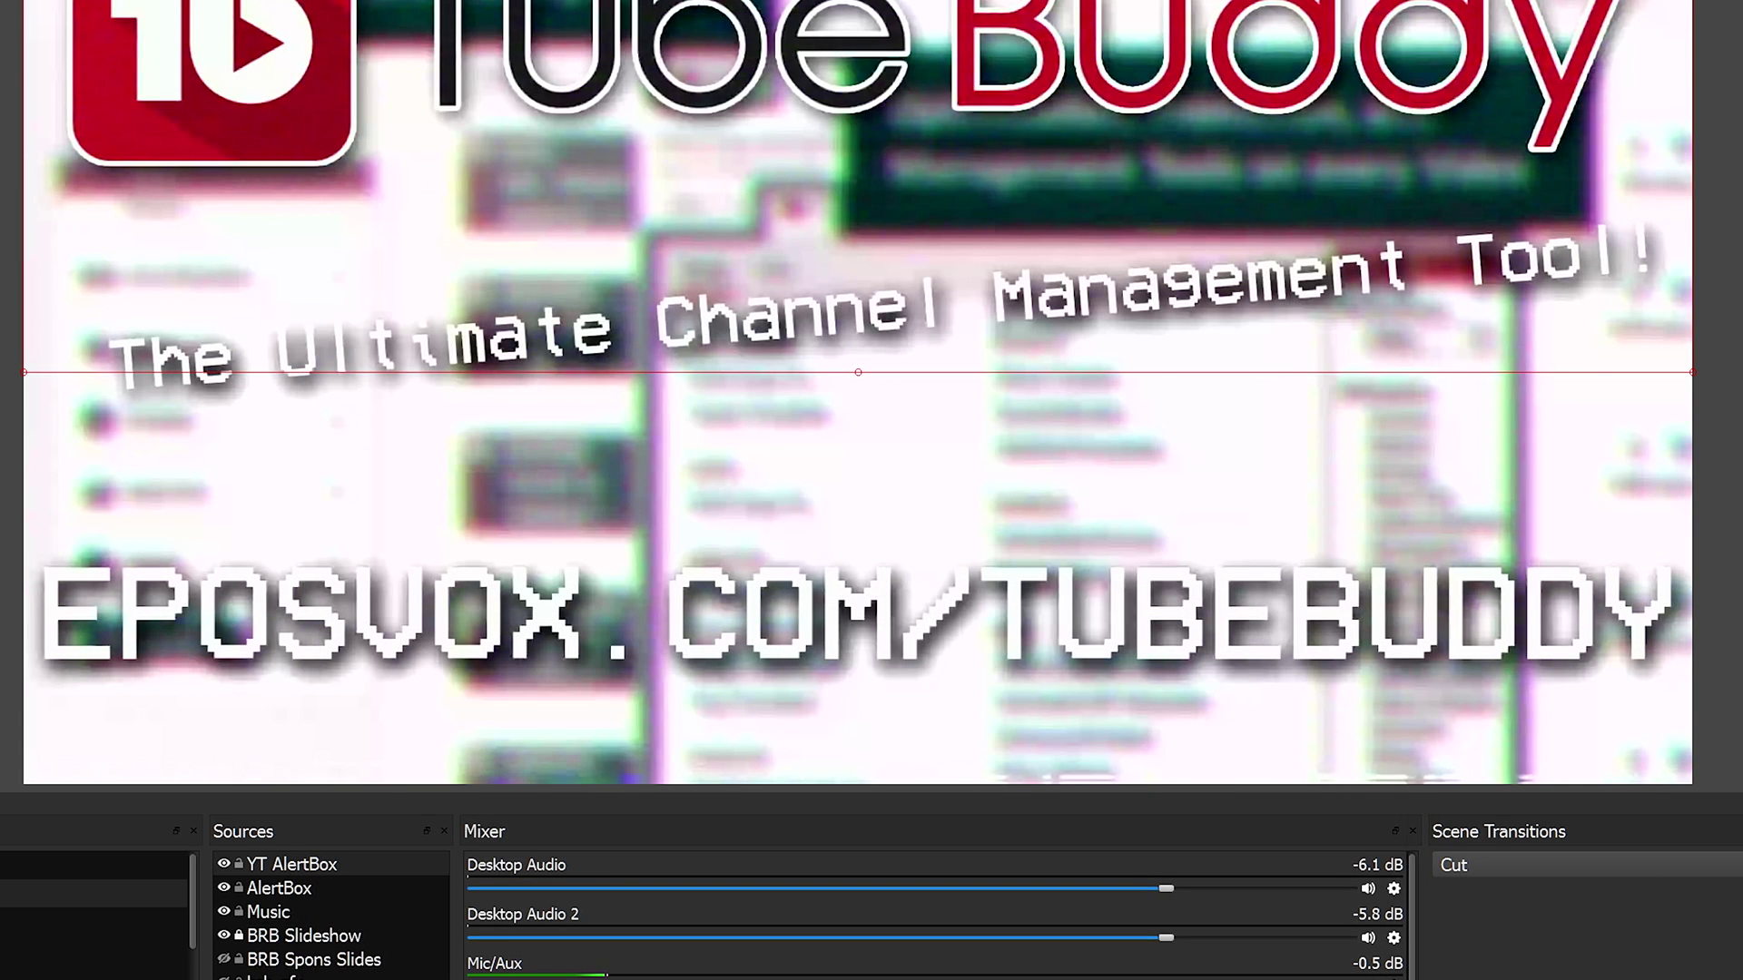